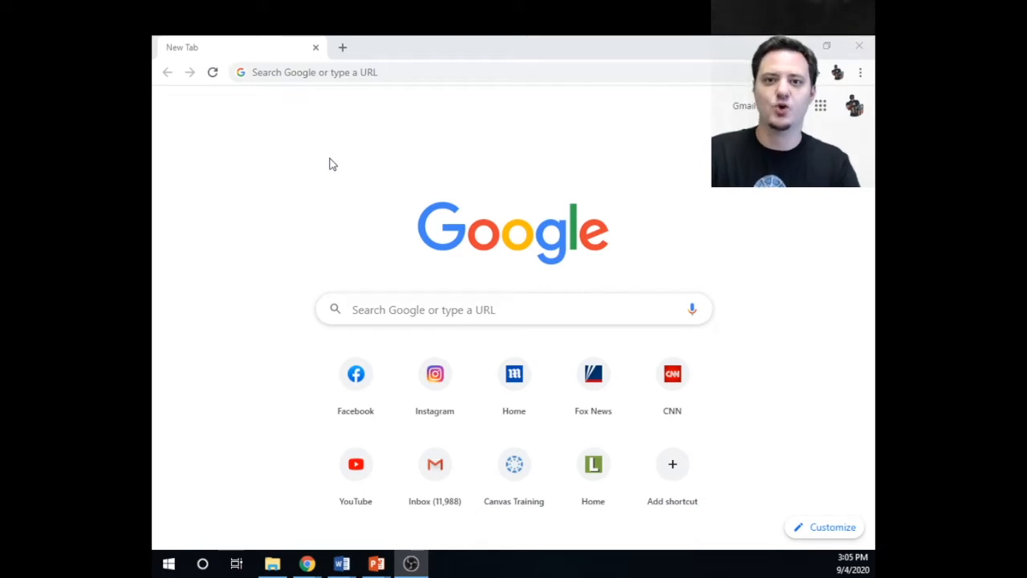
Open a new blank drawing at drawings.google.com
{"action": "left_click", "coordinate": [329, 73]}
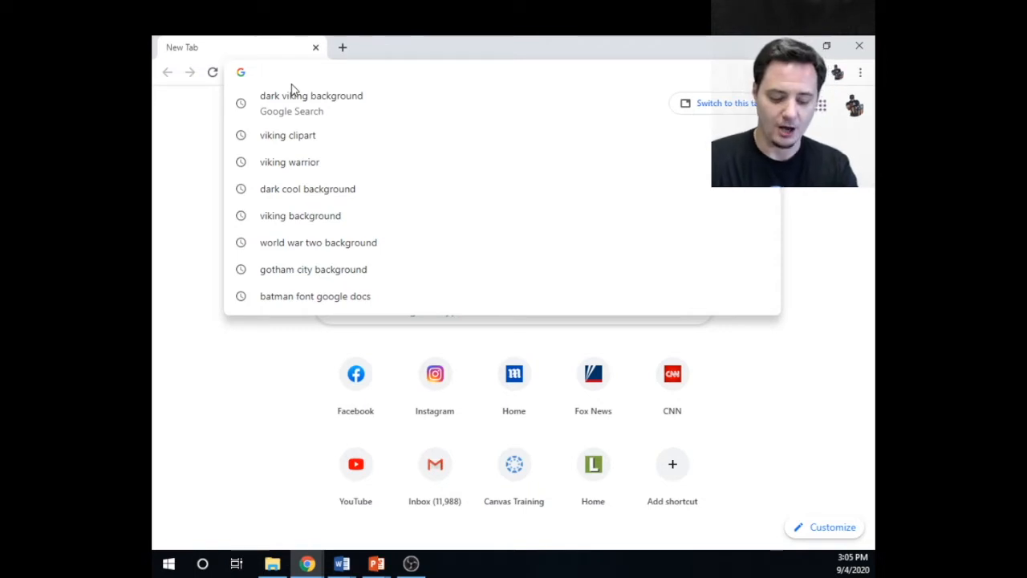
{"action": "type", "text": "draw"}
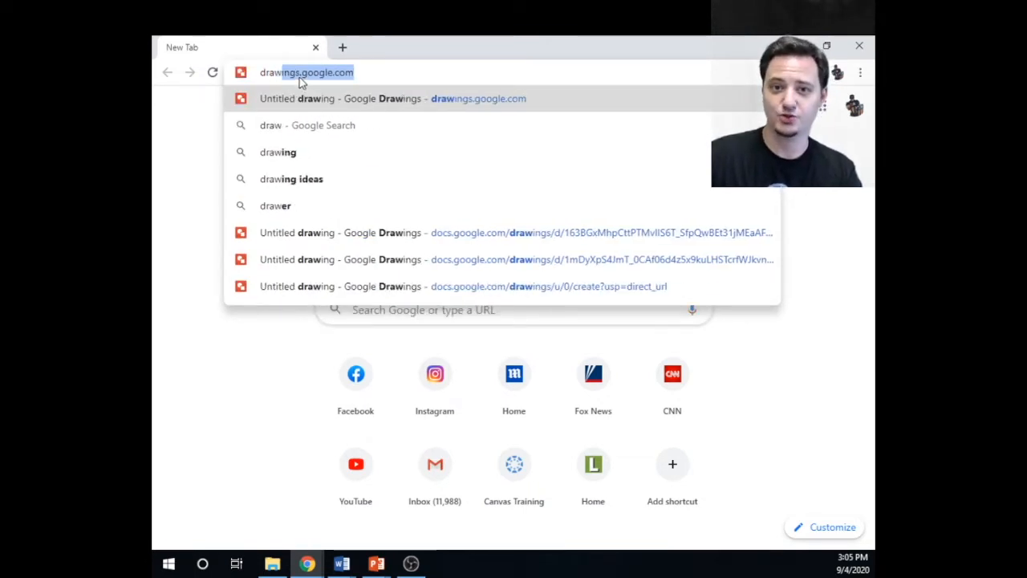
{"action": "left_click", "coordinate": [378, 75]}
{"action": "key", "text": "Return"}
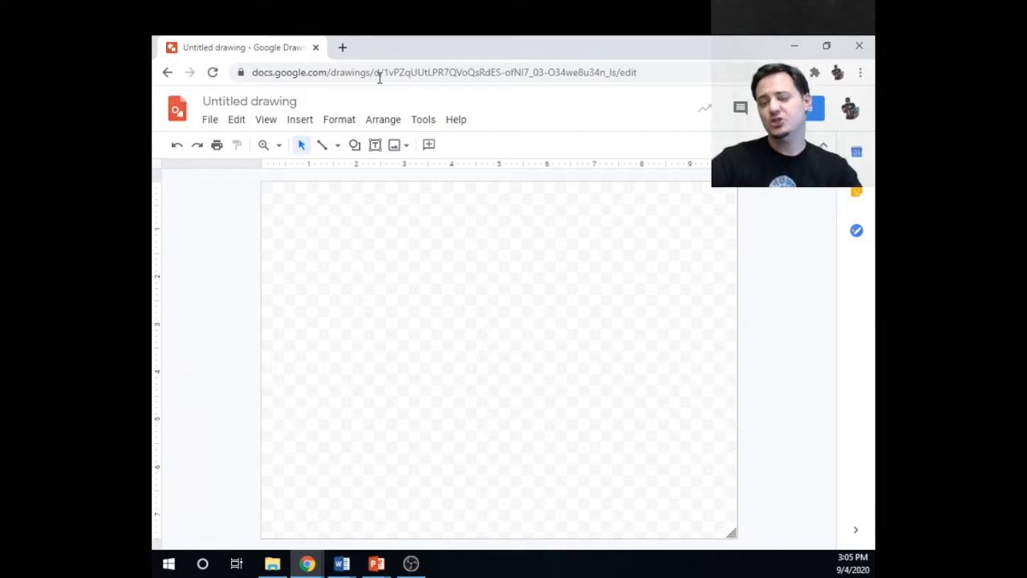
Set the drawing's page size to a custom 11 × 8.5 inches
{"action": "left_click", "coordinate": [210, 122]}
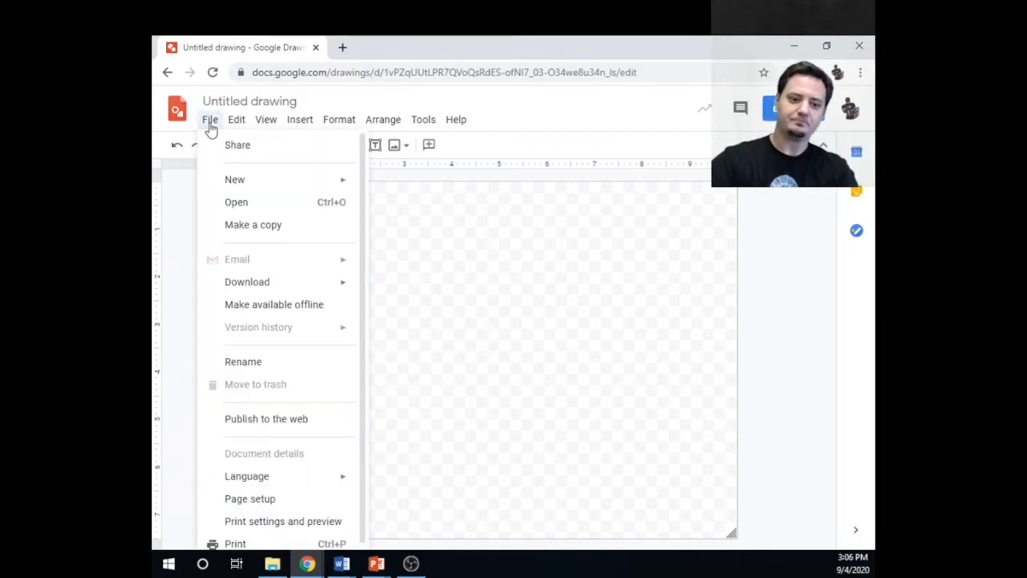
{"action": "left_click", "coordinate": [249, 499]}
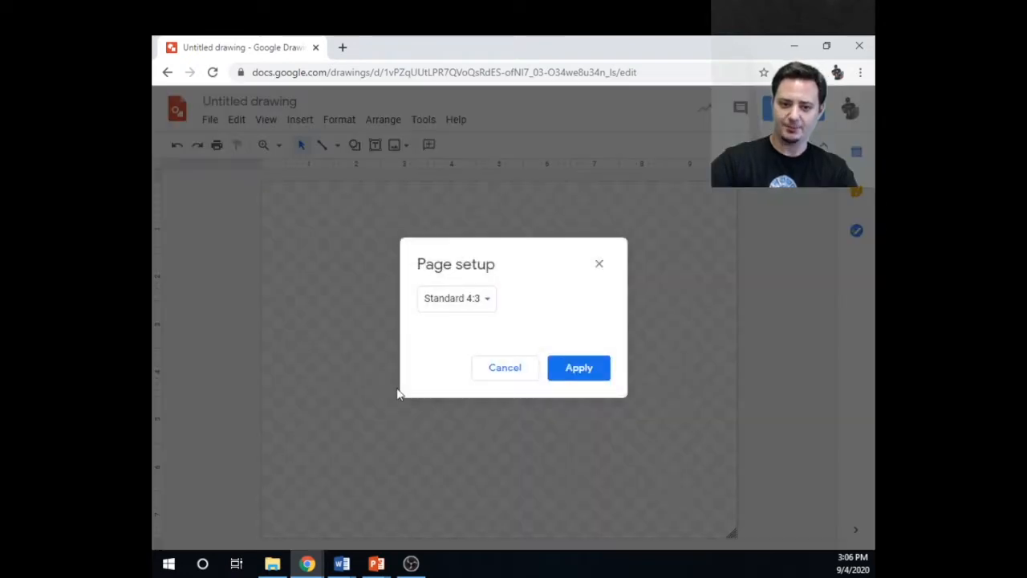
{"action": "left_click", "coordinate": [486, 302]}
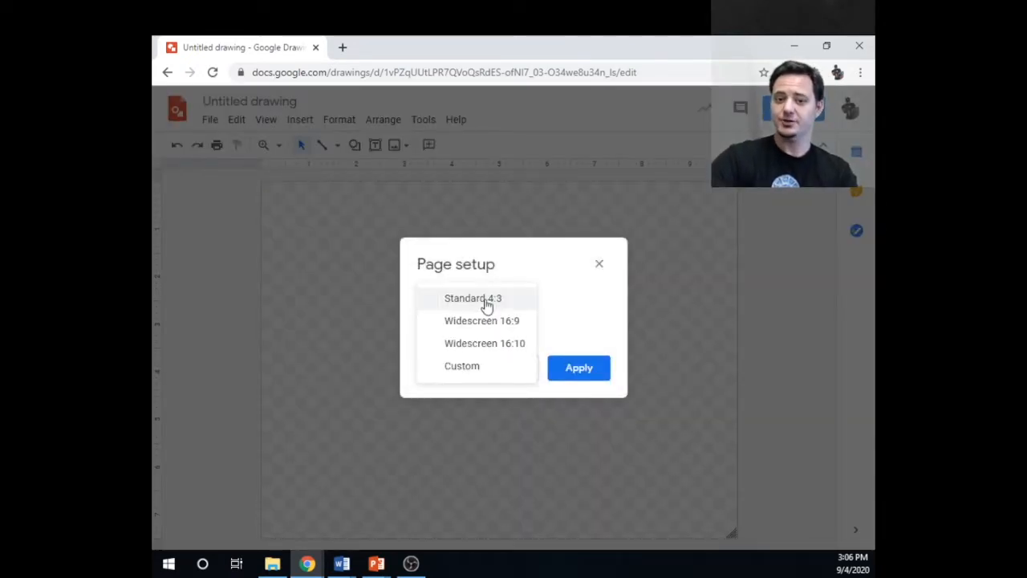
{"action": "left_click", "coordinate": [482, 367]}
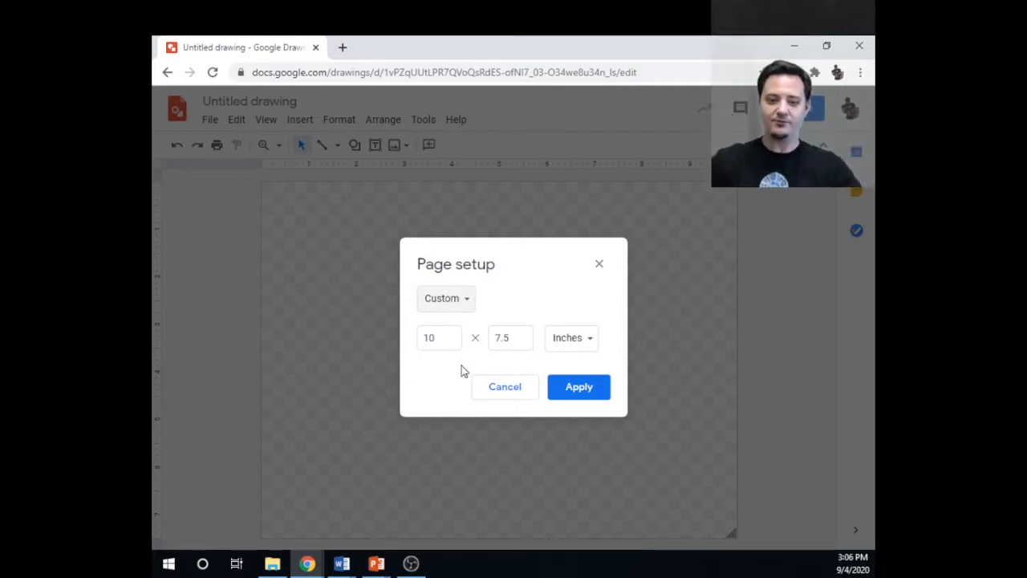
{"action": "left_click", "coordinate": [442, 336]}
{"action": "left_click_drag", "start_coordinate": [442, 336], "coordinate": [407, 344]}
{"action": "type", "text": "11"}
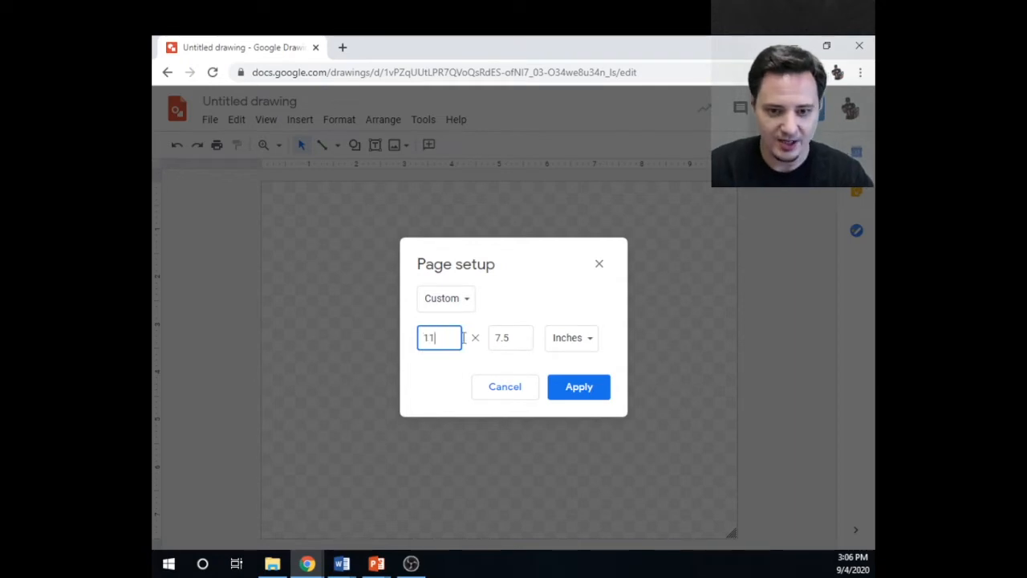
{"action": "left_click_drag", "start_coordinate": [516, 337], "coordinate": [489, 343]}
{"action": "type", "text": "8.5"}
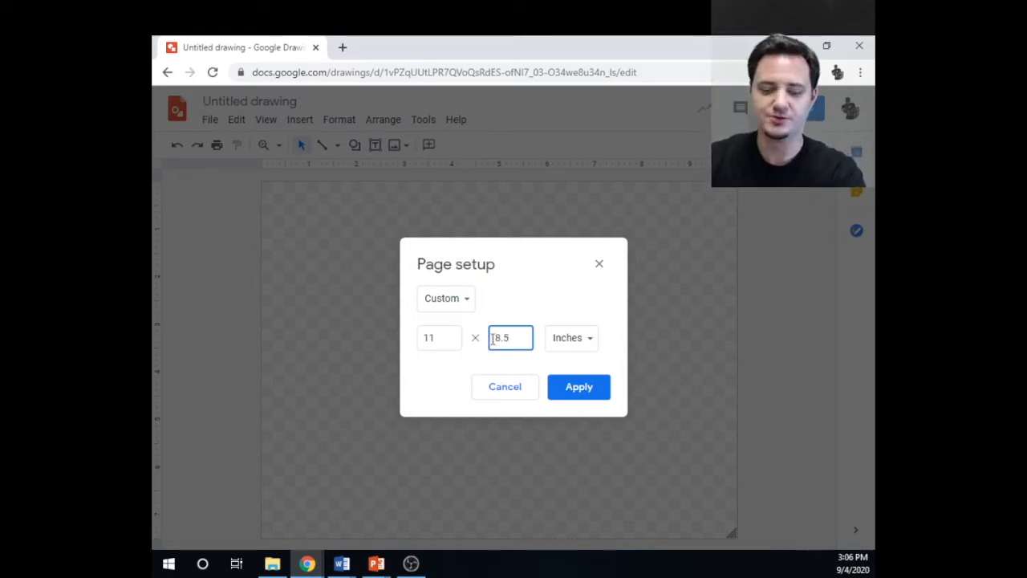
{"action": "left_click", "coordinate": [560, 390]}
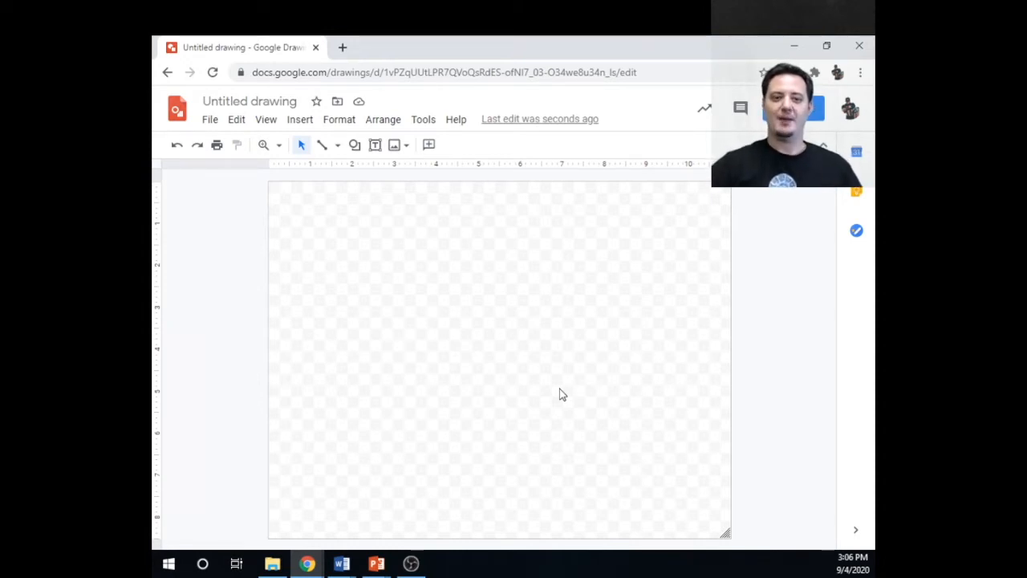
{"action": "left_click", "coordinate": [300, 121]}
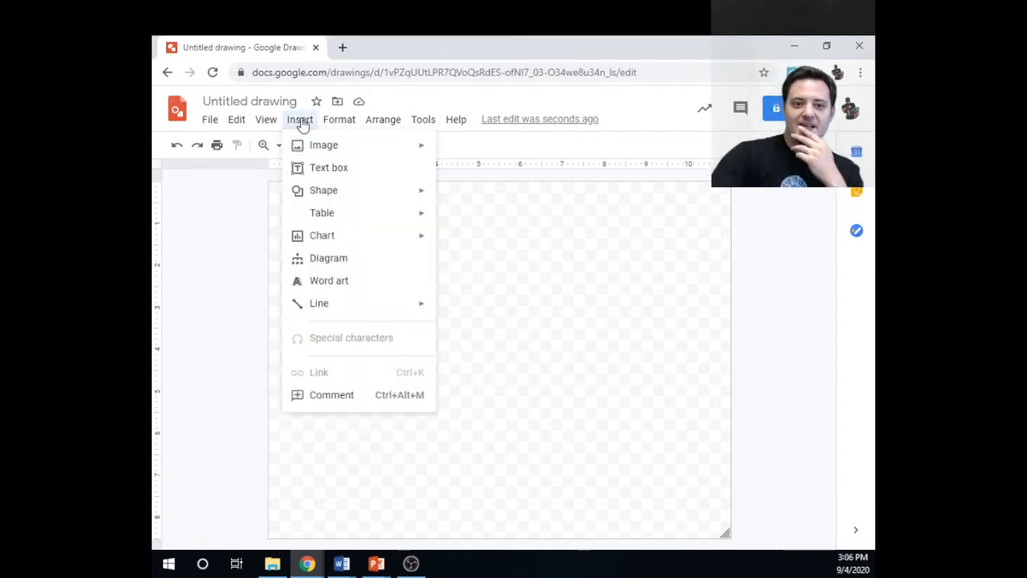
{"action": "mouse_move", "coordinate": [319, 145]}
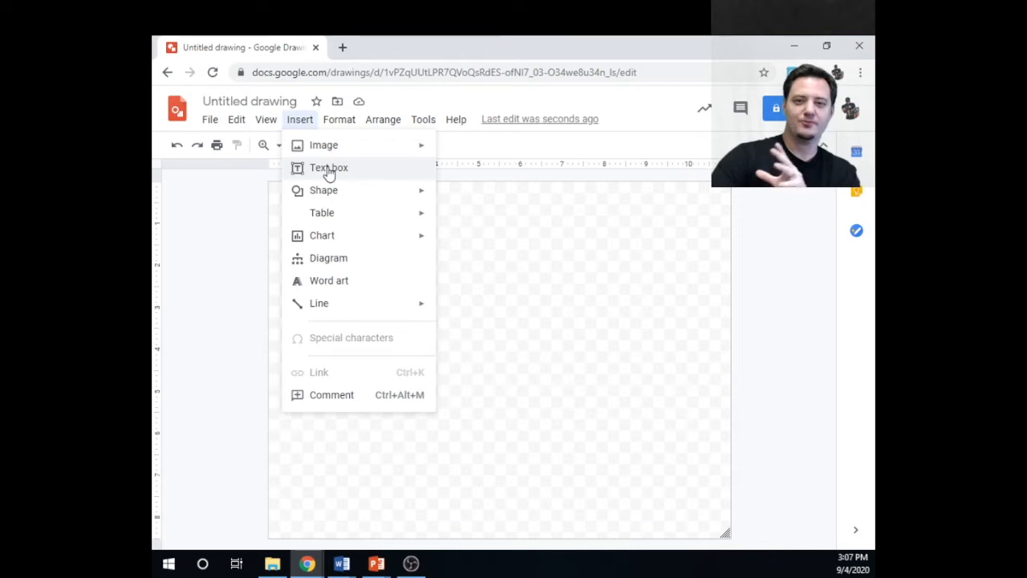
{"action": "mouse_move", "coordinate": [328, 192]}
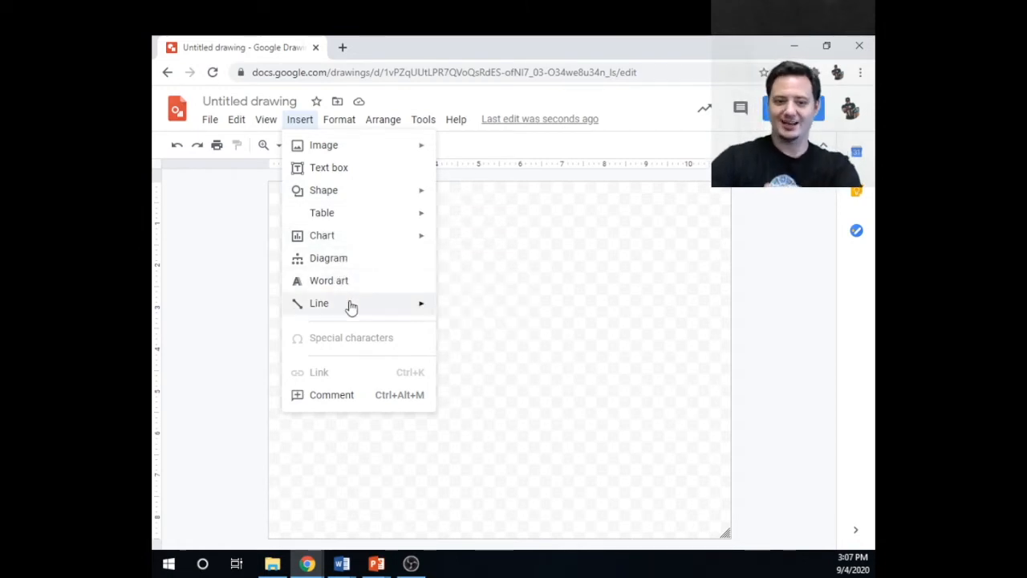
{"action": "mouse_move", "coordinate": [350, 307]}
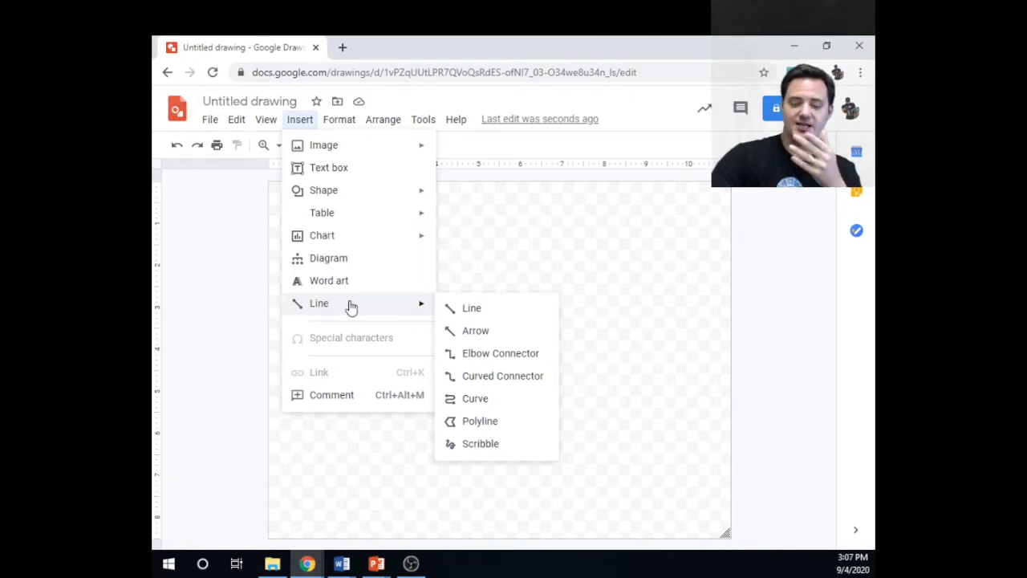
{"action": "left_click", "coordinate": [506, 231]}
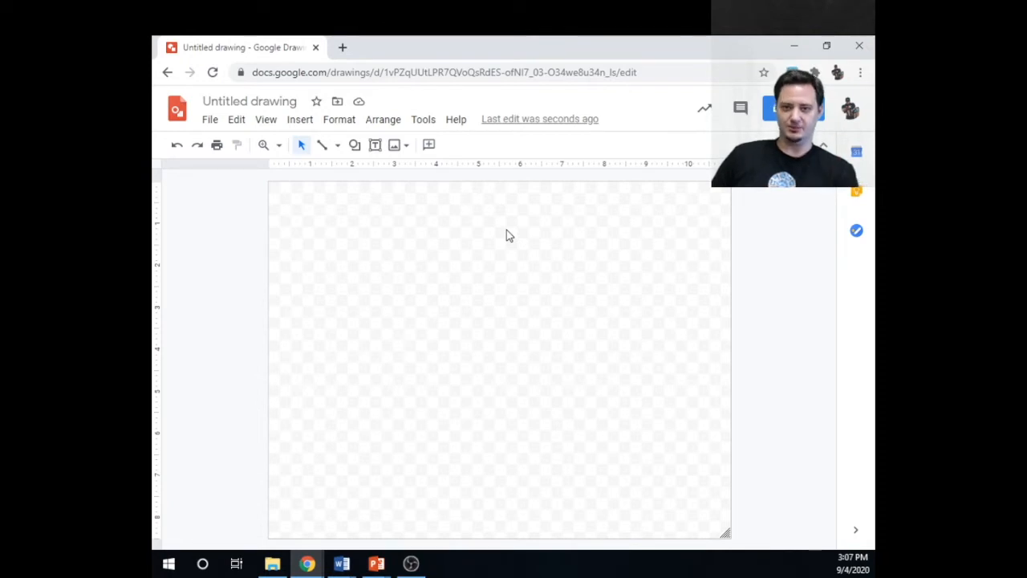
{"action": "left_click", "coordinate": [297, 127]}
{"action": "mouse_move", "coordinate": [307, 144]}
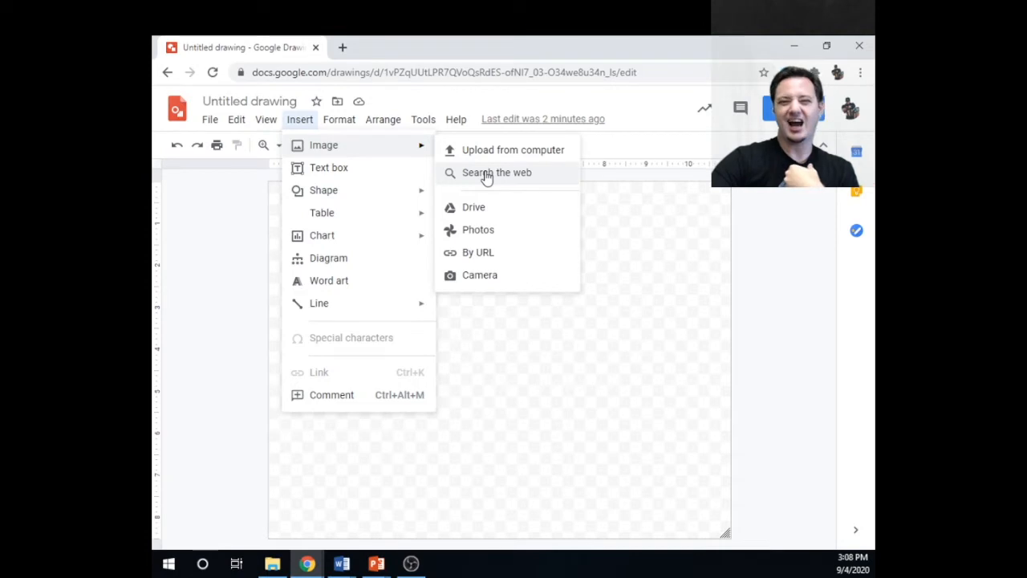
Search Google Images for "dark viking background" in a new browser tab
{"action": "left_click", "coordinate": [341, 47]}
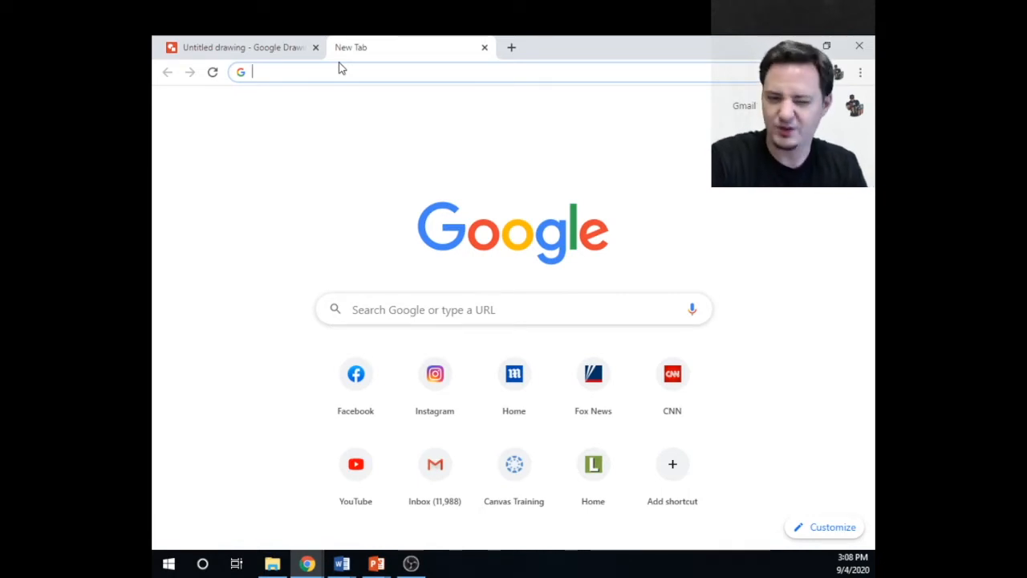
{"action": "type", "text": "dar"}
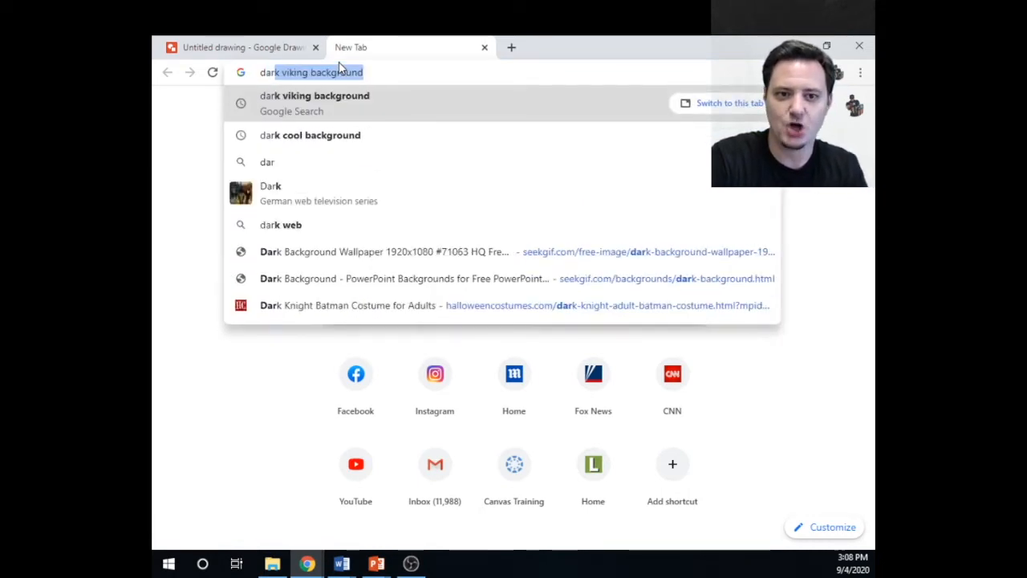
{"action": "key", "text": "Return"}
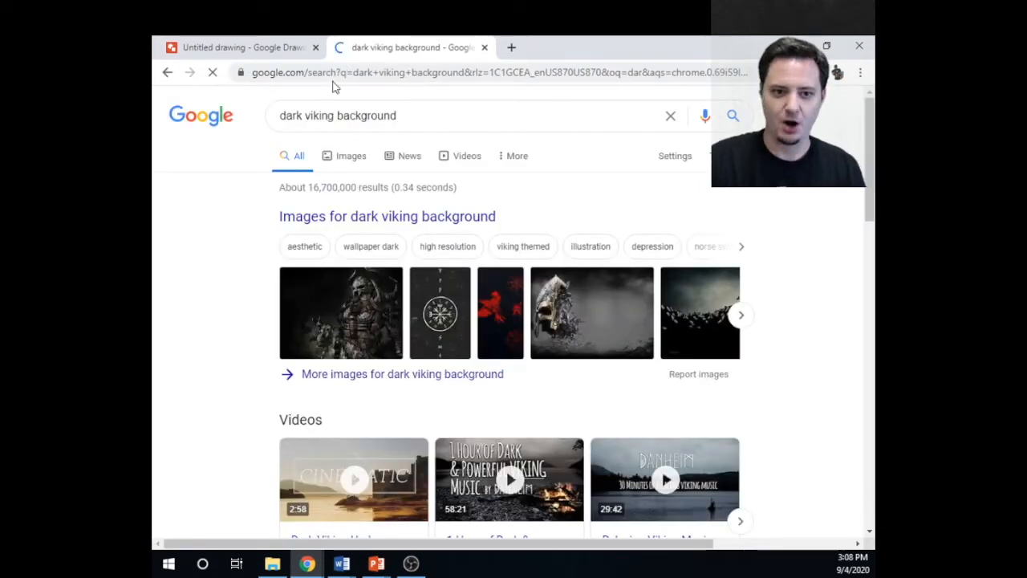
{"action": "left_click", "coordinate": [356, 161]}
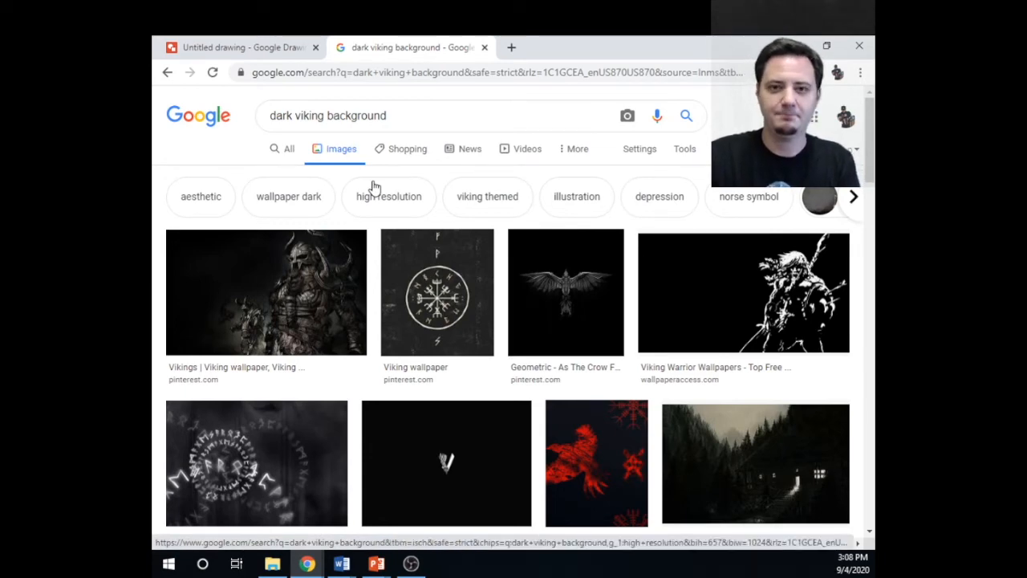
Pick the dark smoky Steam Community background from the image results and place it on the drawing canvas
{"action": "scroll", "coordinate": [373, 187], "scroll_direction": "down", "scroll_amount": 8}
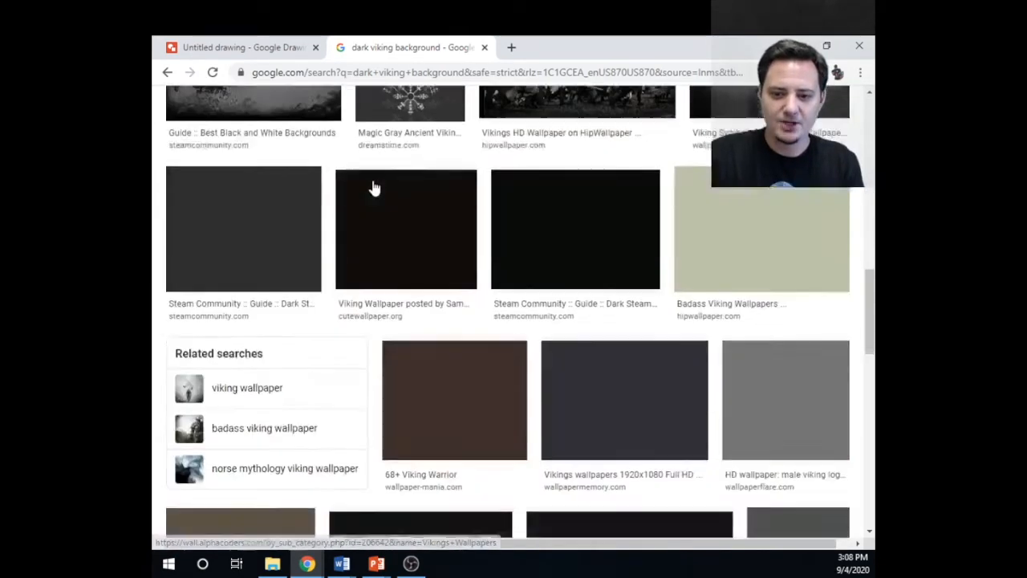
{"action": "scroll", "coordinate": [374, 187], "scroll_direction": "down", "scroll_amount": 8}
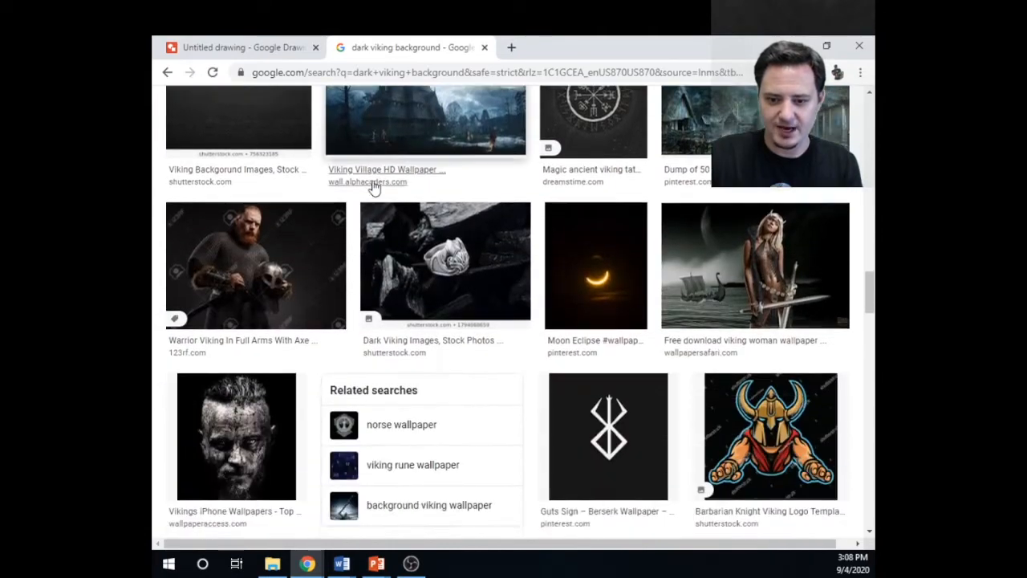
{"action": "scroll", "coordinate": [373, 187], "scroll_direction": "down", "scroll_amount": 8}
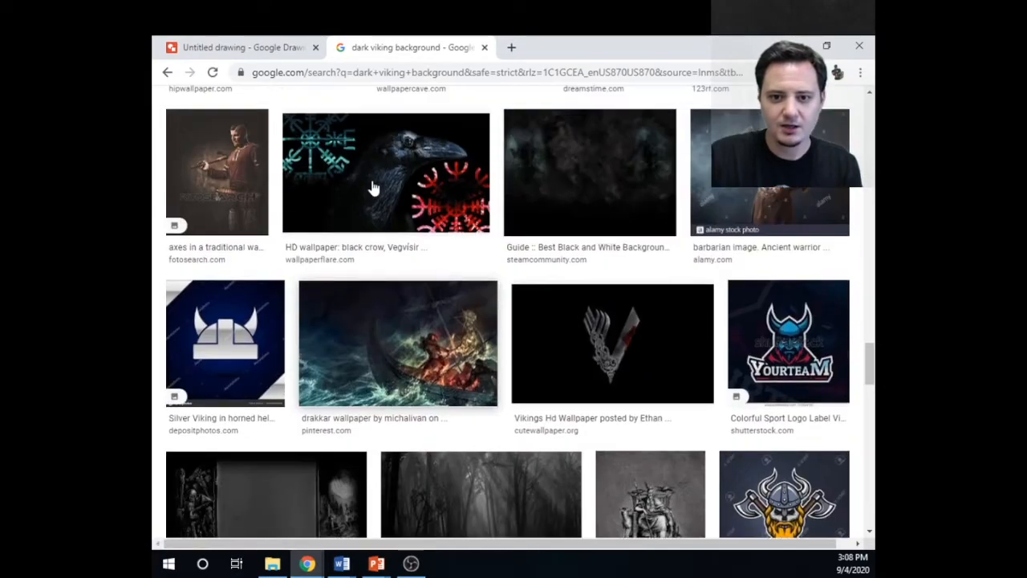
{"action": "left_click", "coordinate": [593, 184]}
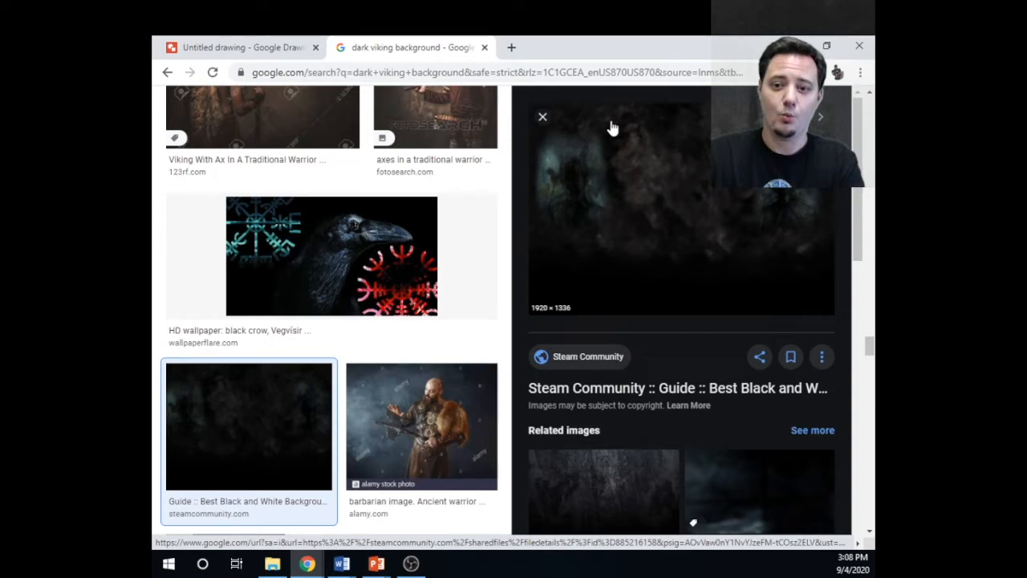
{"action": "mouse_move", "coordinate": [702, 196]}
{"action": "left_mouse_down"}
{"action": "mouse_move", "coordinate": [431, 91]}
{"action": "mouse_move", "coordinate": [287, 56]}
{"action": "mouse_move", "coordinate": [415, 198]}
{"action": "mouse_move", "coordinate": [438, 261]}
{"action": "left_mouse_up"}
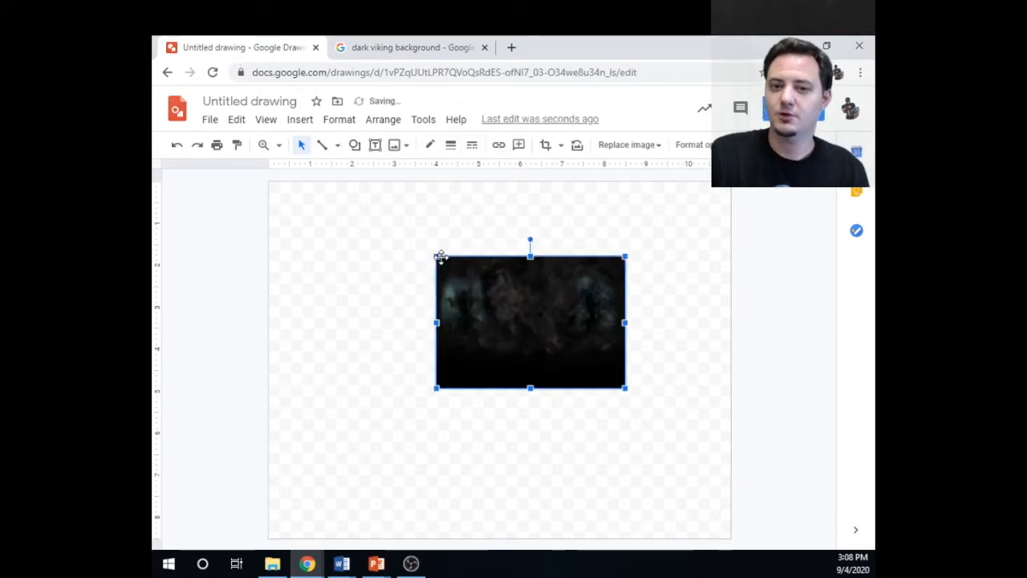
Align the background image with the page's upper-left corner and stretch it to cover the entire page
{"action": "left_click_drag", "start_coordinate": [507, 316], "coordinate": [345, 247]}
{"action": "left_click_drag", "start_coordinate": [458, 315], "coordinate": [725, 454]}
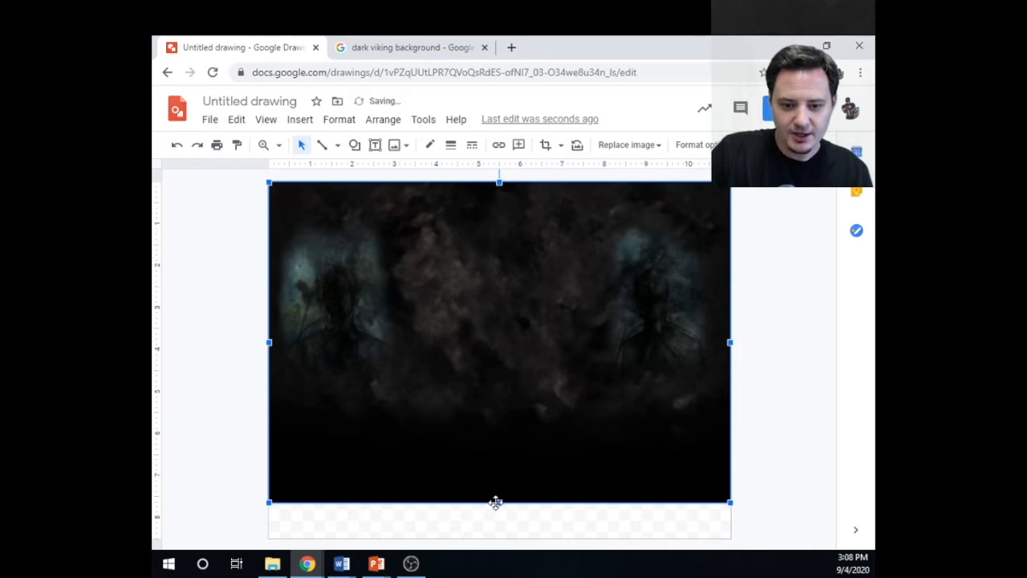
{"action": "left_click_drag", "start_coordinate": [497, 502], "coordinate": [503, 537]}
{"action": "left_click", "coordinate": [799, 458]}
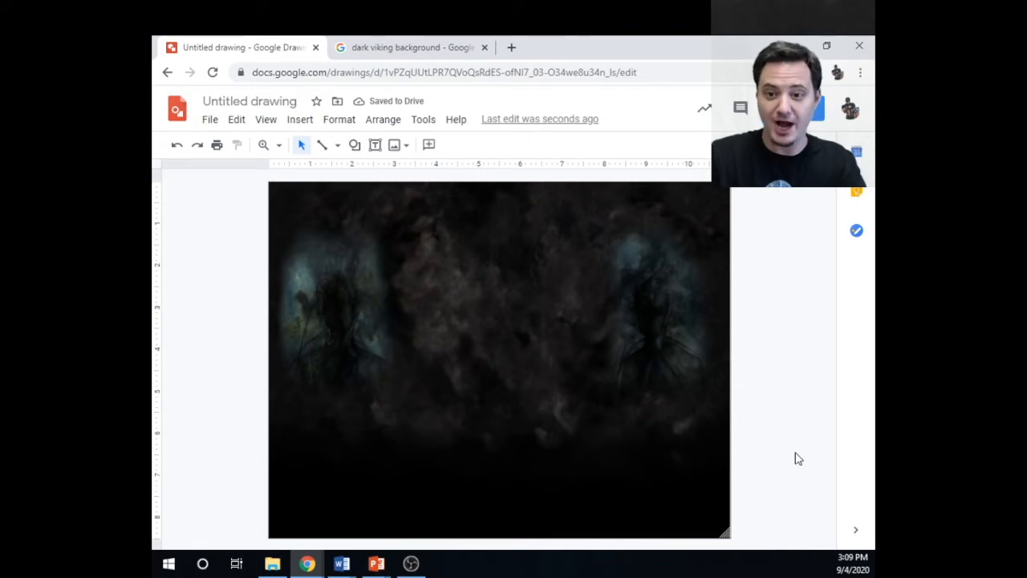
{"action": "left_click", "coordinate": [695, 367]}
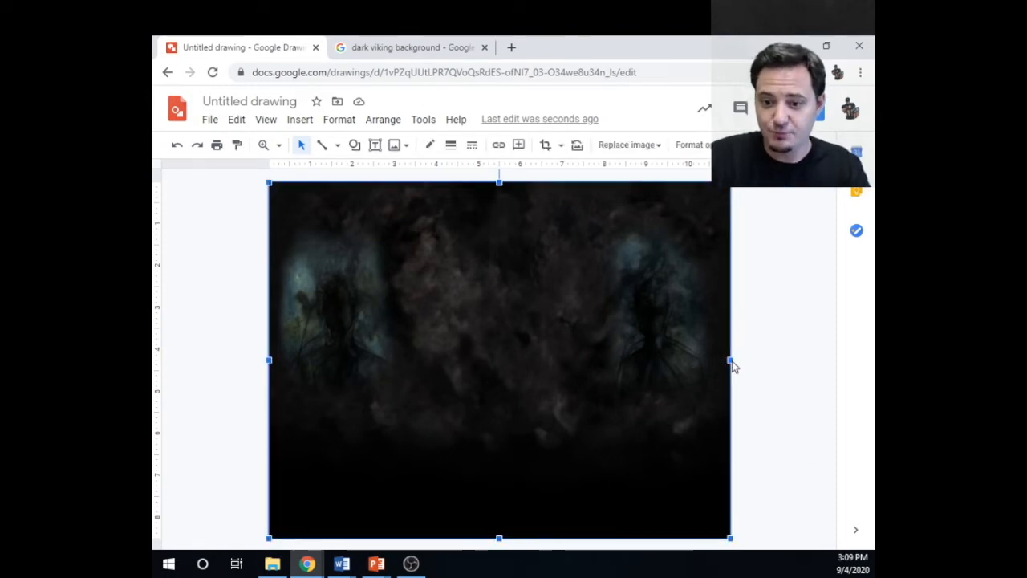
{"action": "left_click_drag", "start_coordinate": [731, 361], "coordinate": [732, 362]}
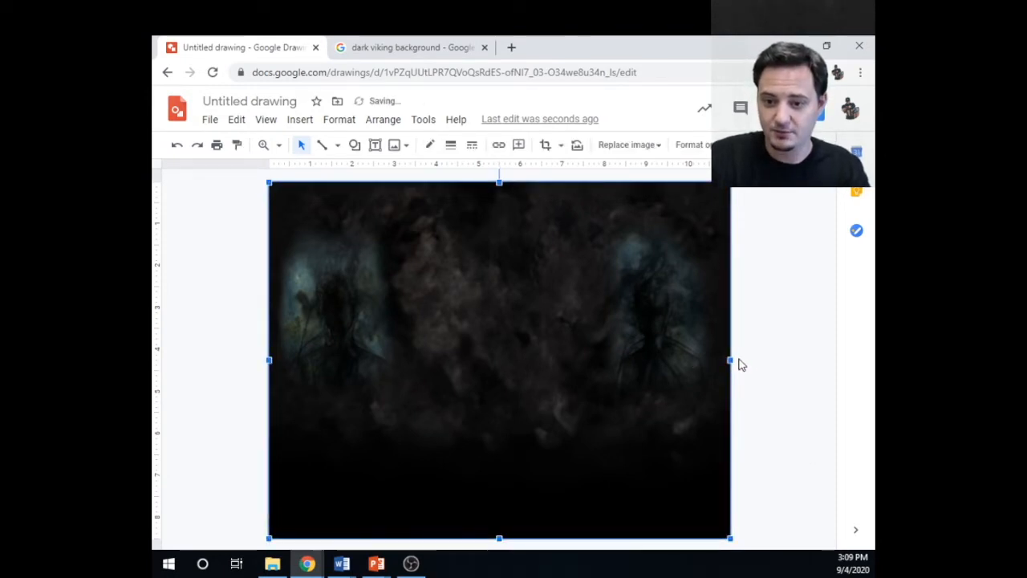
{"action": "left_click", "coordinate": [746, 364]}
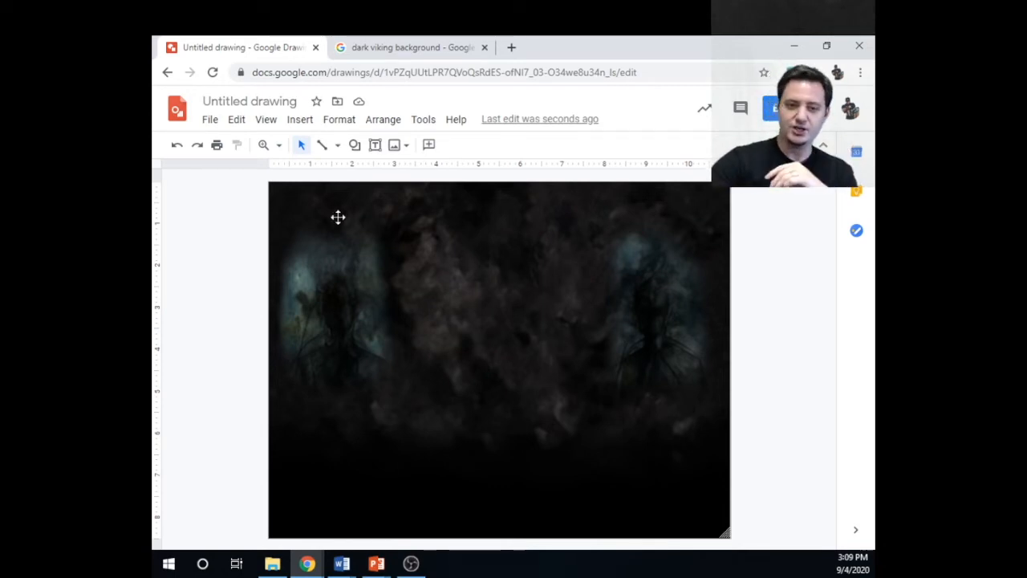
Insert word art reading "VIKINGS" and place it centred near the top edge of the page
{"action": "left_click", "coordinate": [299, 120]}
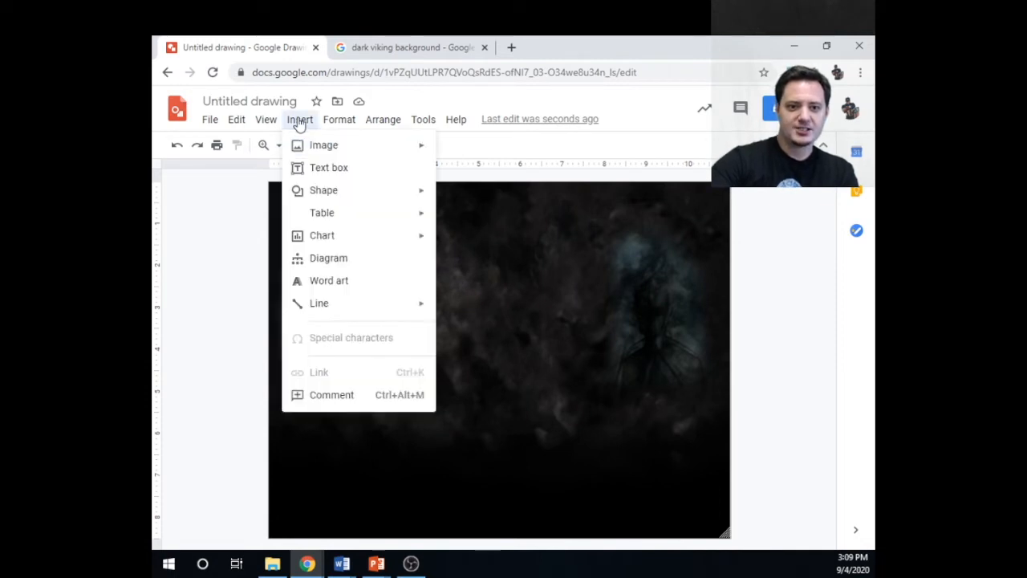
{"action": "left_click", "coordinate": [337, 280]}
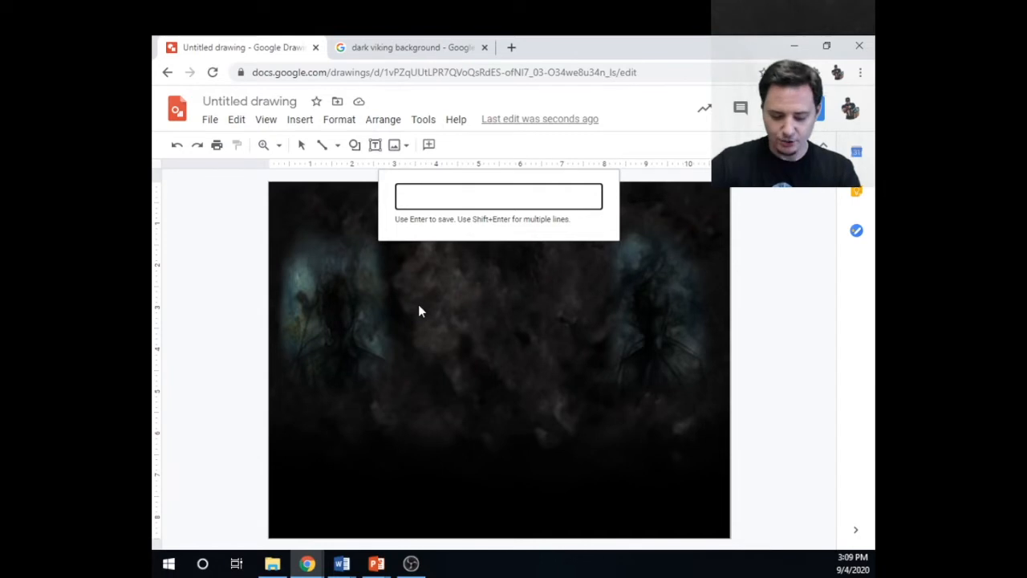
{"action": "type", "text": "VIKINGS"}
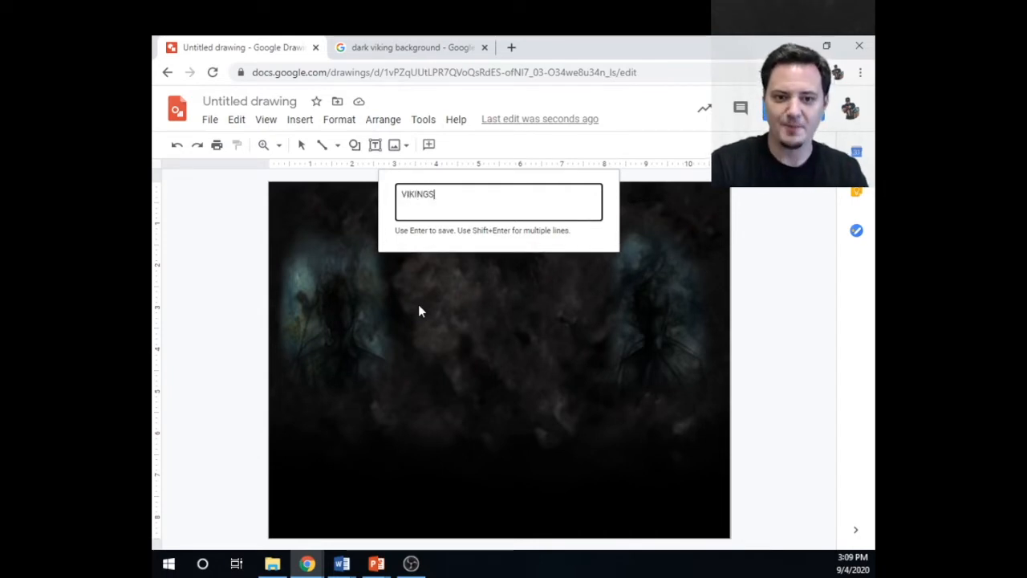
{"action": "key", "text": "Return"}
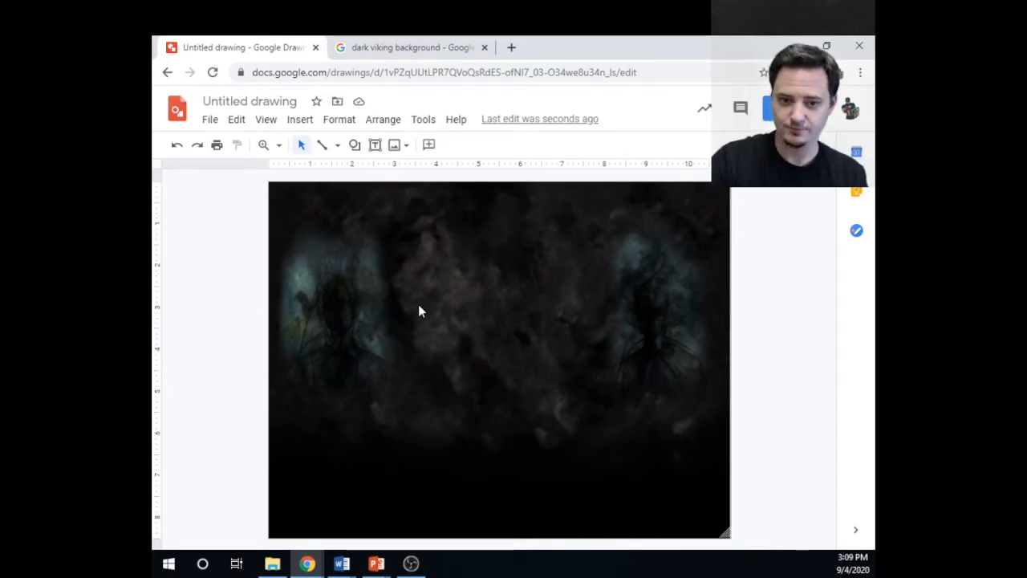
{"action": "left_click_drag", "start_coordinate": [459, 360], "coordinate": [459, 223]}
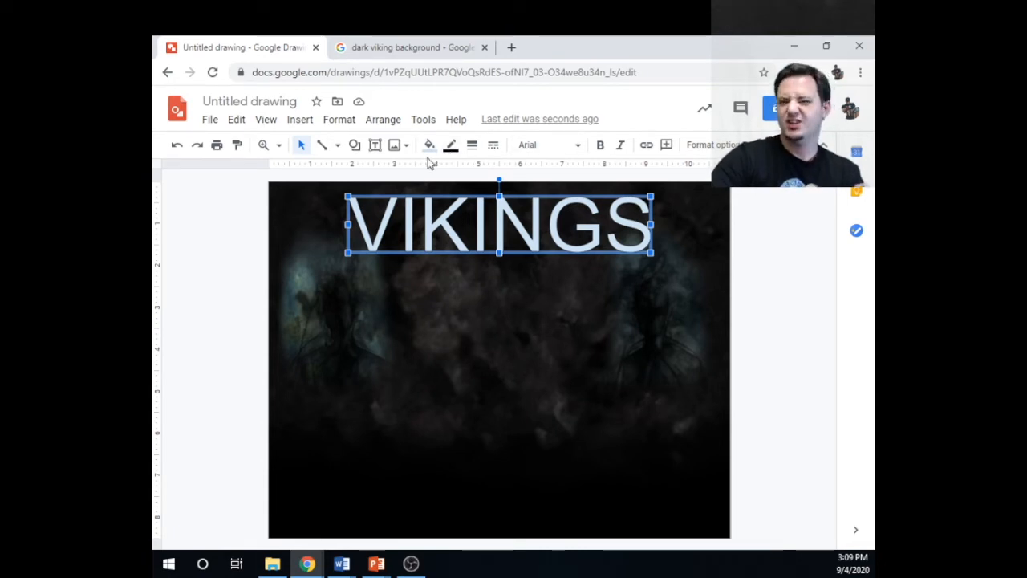
Sort the additional fonts by Trending and apply Sedgwick Ave to the VIKINGS title
{"action": "left_click", "coordinate": [564, 153]}
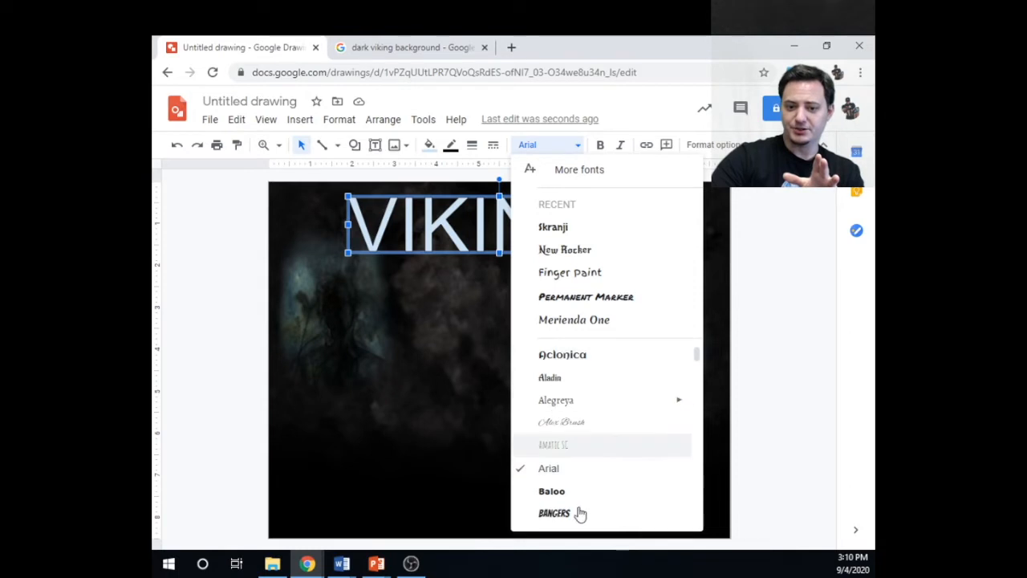
{"action": "left_click", "coordinate": [583, 173]}
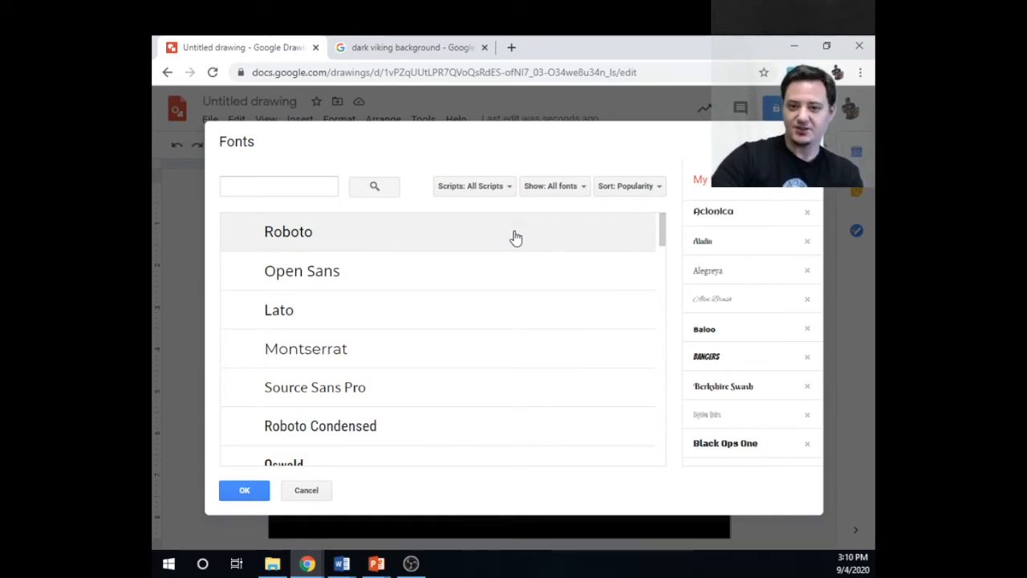
{"action": "left_click", "coordinate": [648, 190]}
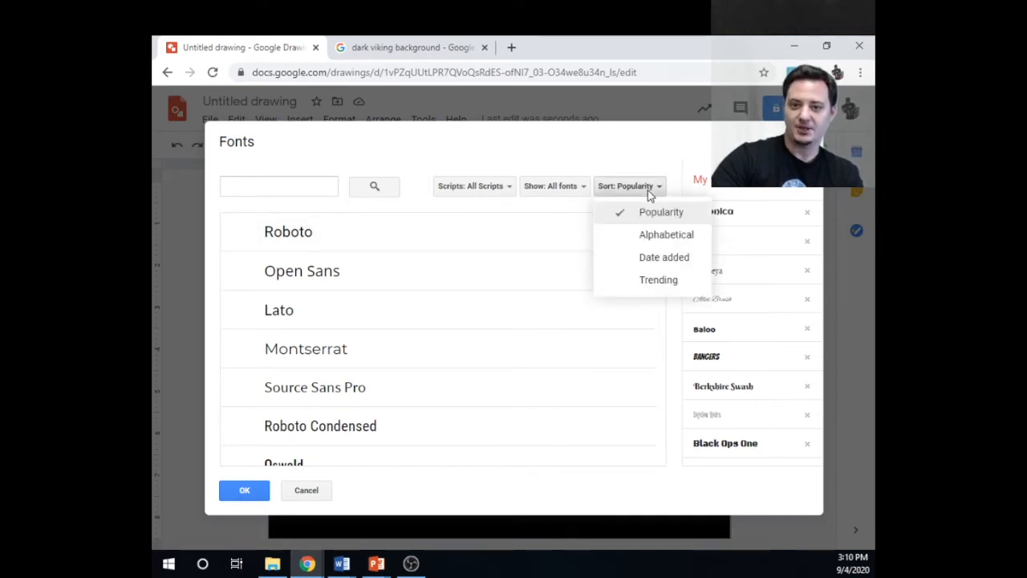
{"action": "left_click", "coordinate": [650, 283]}
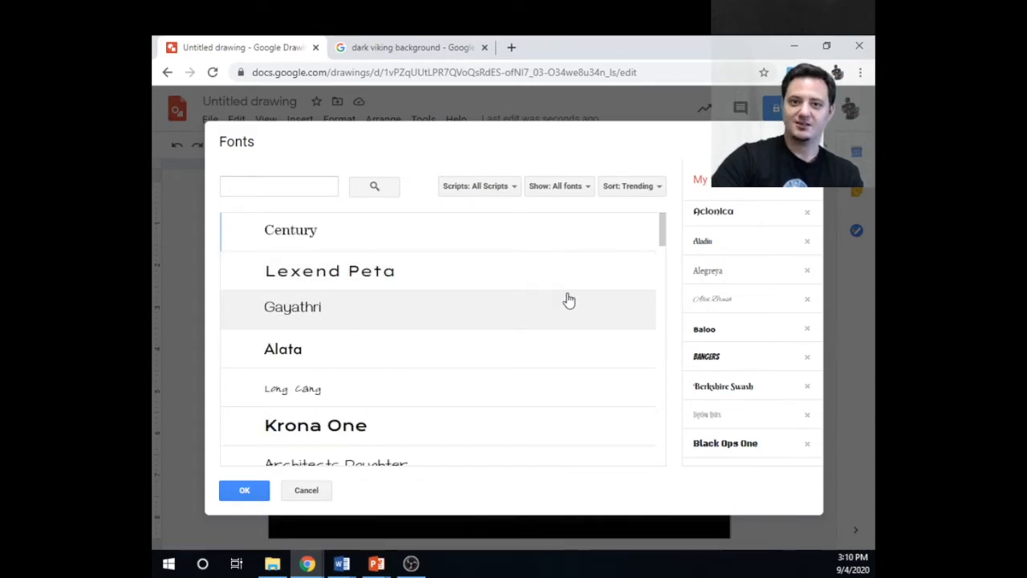
{"action": "left_click_drag", "start_coordinate": [663, 229], "coordinate": [666, 407]}
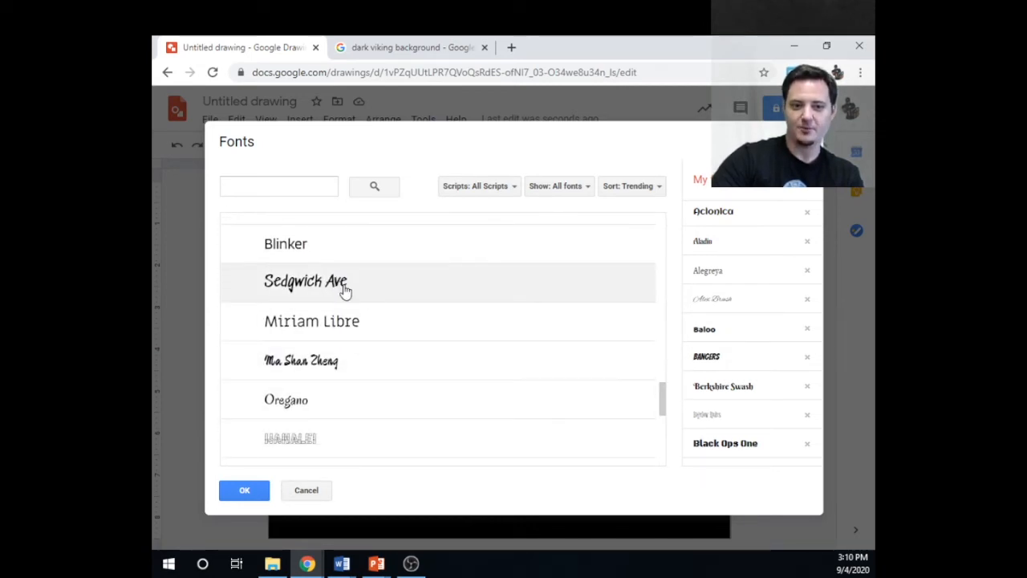
{"action": "left_click", "coordinate": [347, 290]}
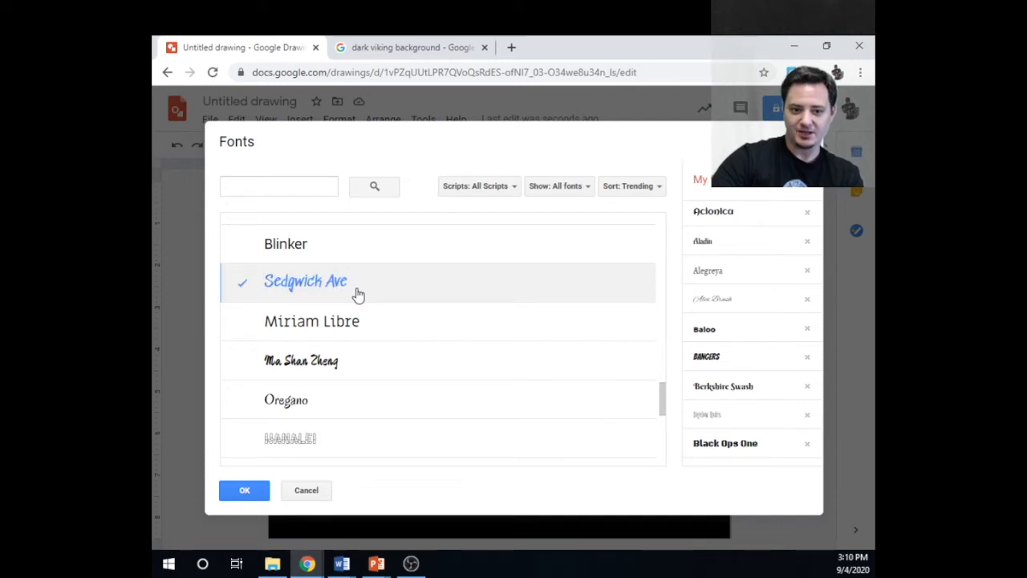
{"action": "left_click", "coordinate": [246, 493]}
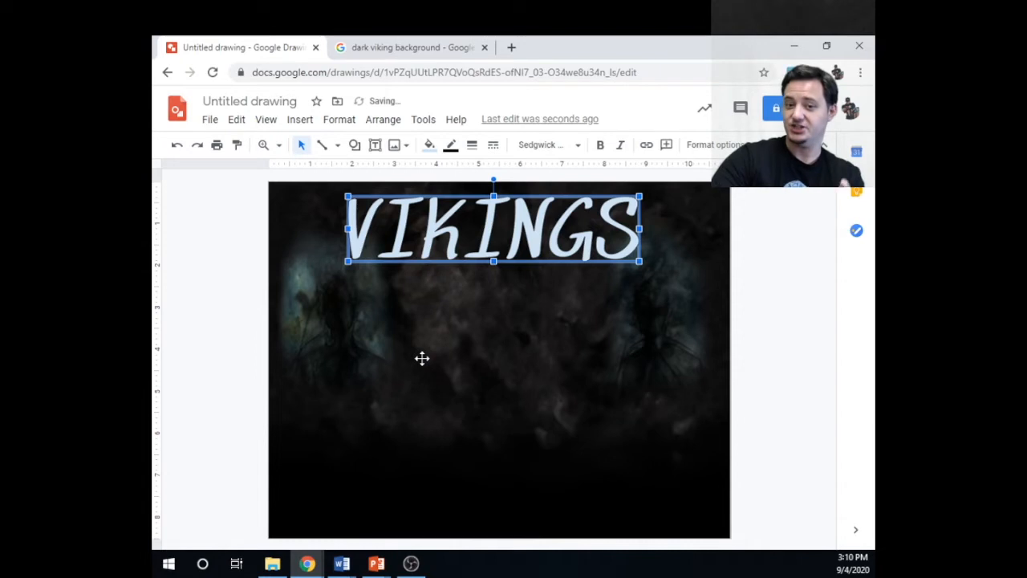
Set the VIKINGS title's font to Skranji and recentre the title horizontally near the page's upper edge
{"action": "left_click", "coordinate": [579, 153]}
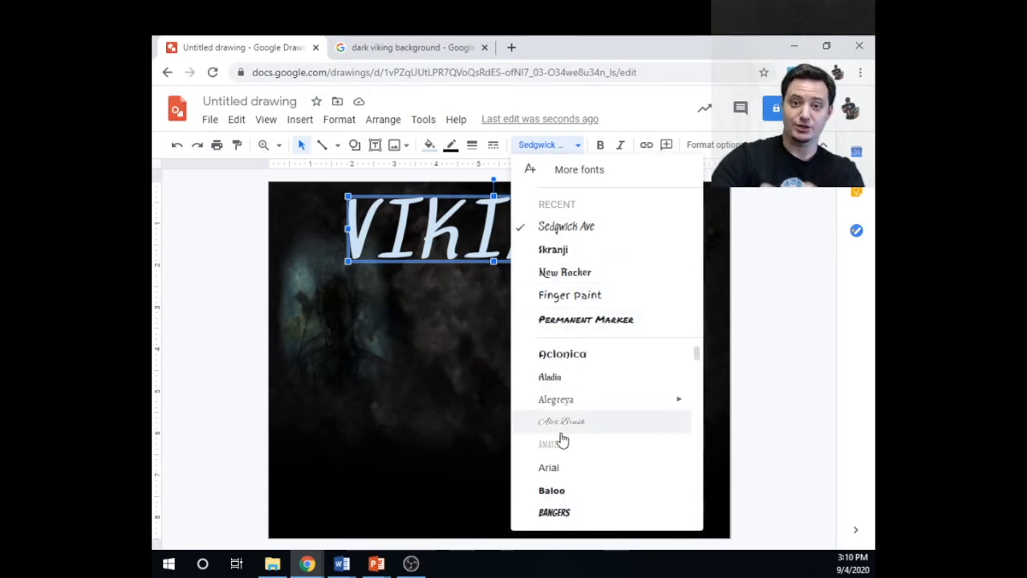
{"action": "left_click", "coordinate": [432, 339]}
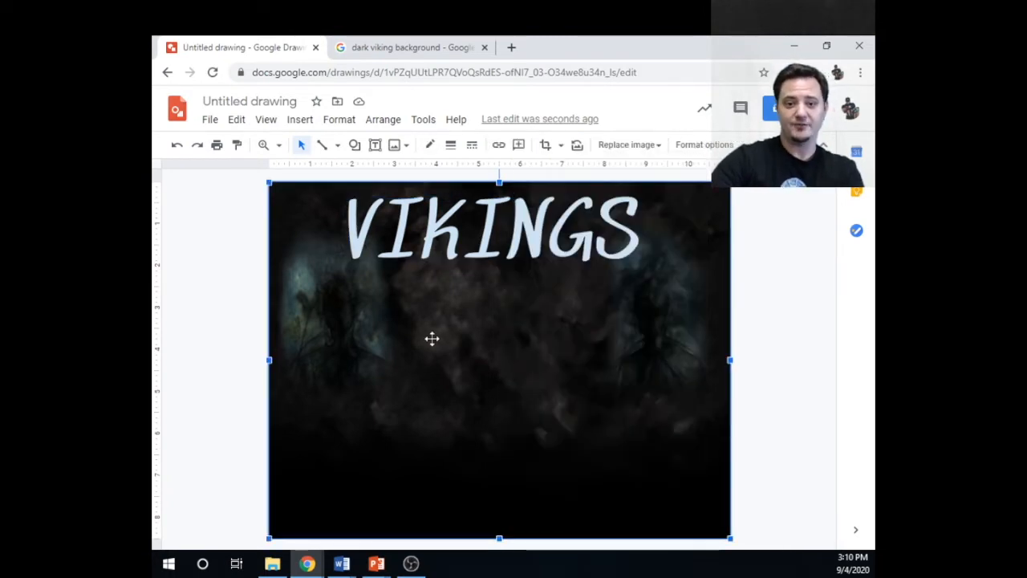
{"action": "left_click", "coordinate": [476, 252]}
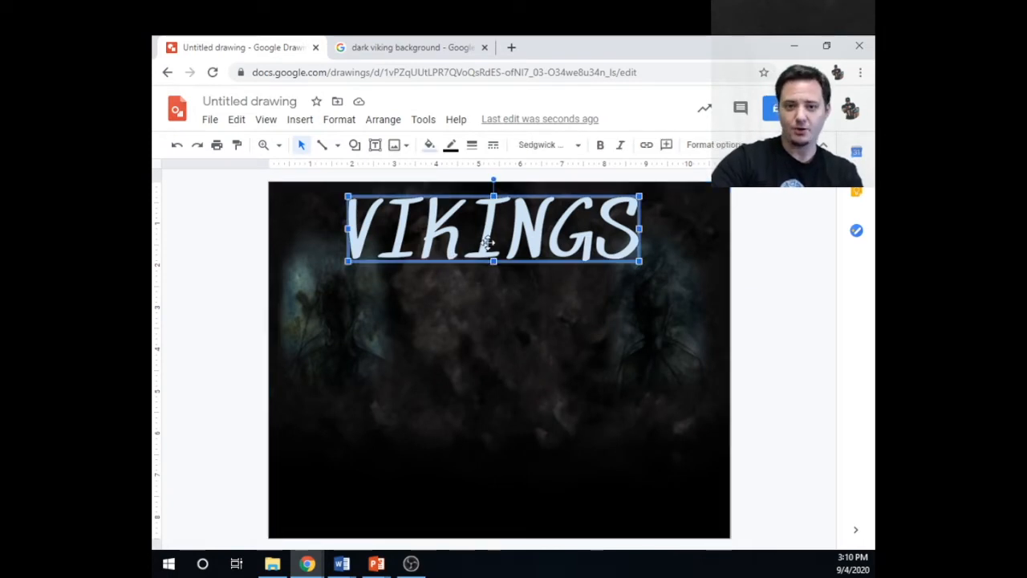
{"action": "left_click", "coordinate": [579, 146]}
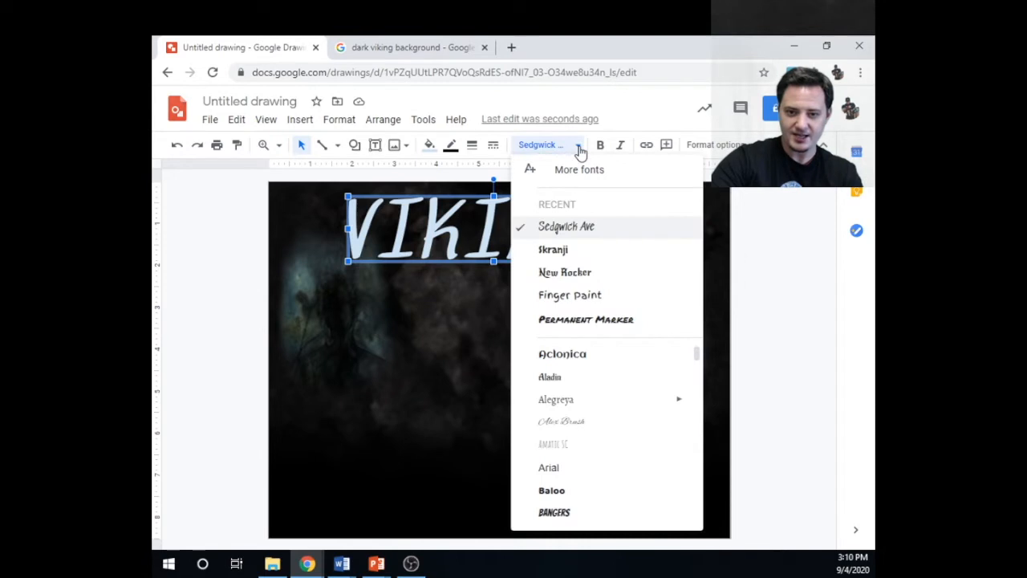
{"action": "left_click", "coordinate": [585, 255]}
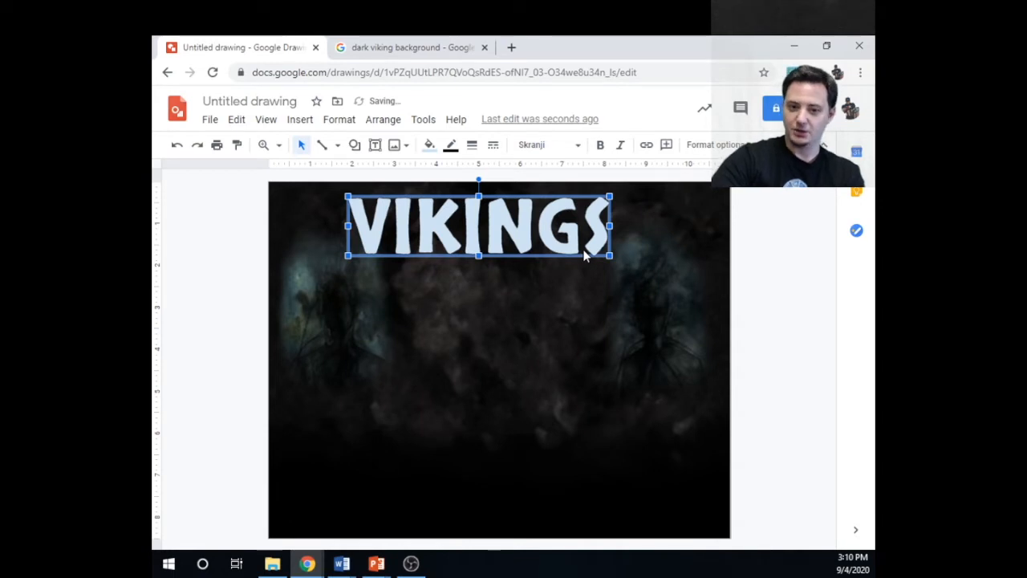
{"action": "left_click_drag", "start_coordinate": [474, 233], "coordinate": [490, 247]}
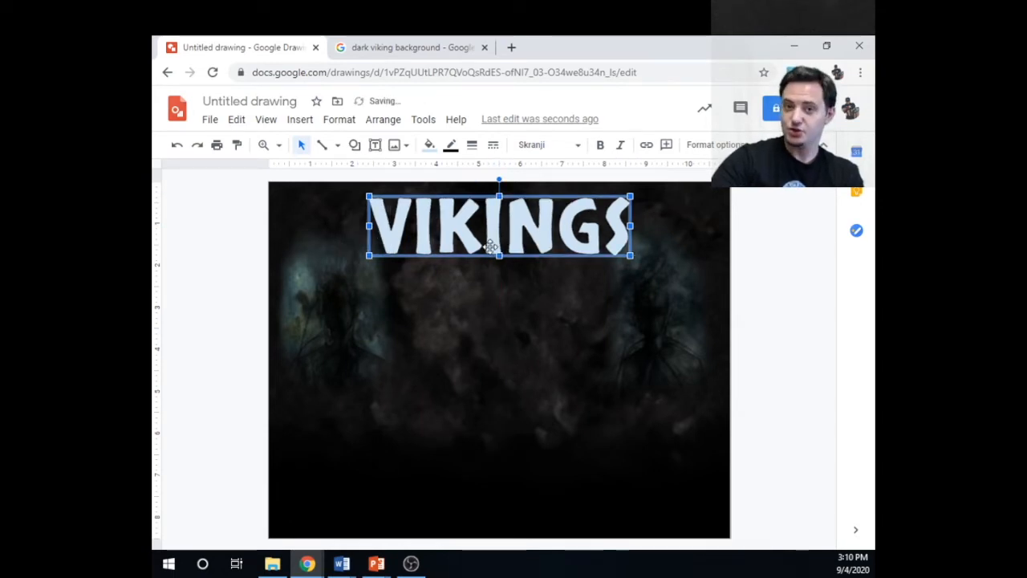
Fill the VIKINGS title with the dark yellow radial gradient
{"action": "left_click", "coordinate": [577, 146]}
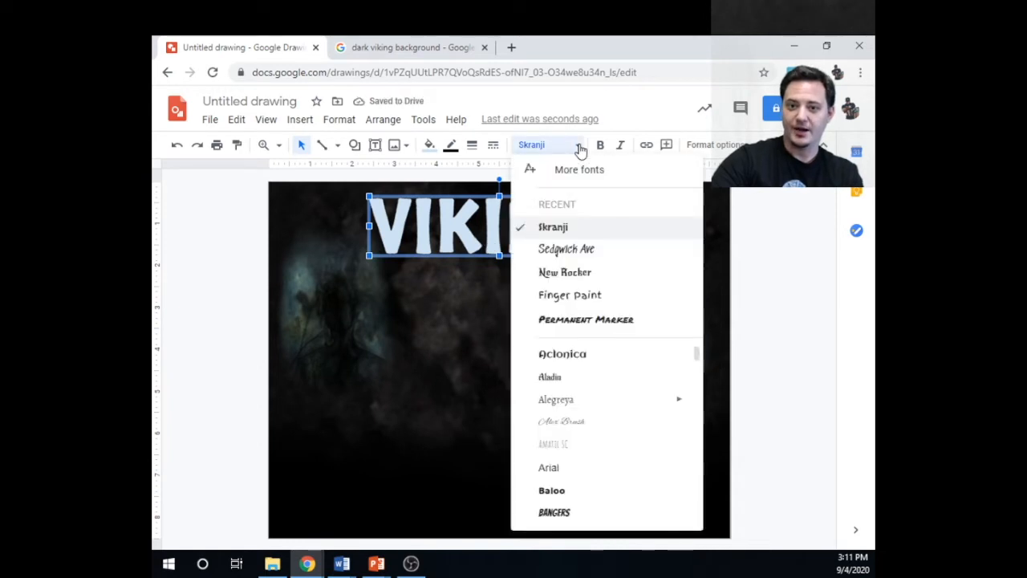
{"action": "left_click", "coordinate": [475, 339]}
{"action": "left_click", "coordinate": [463, 242]}
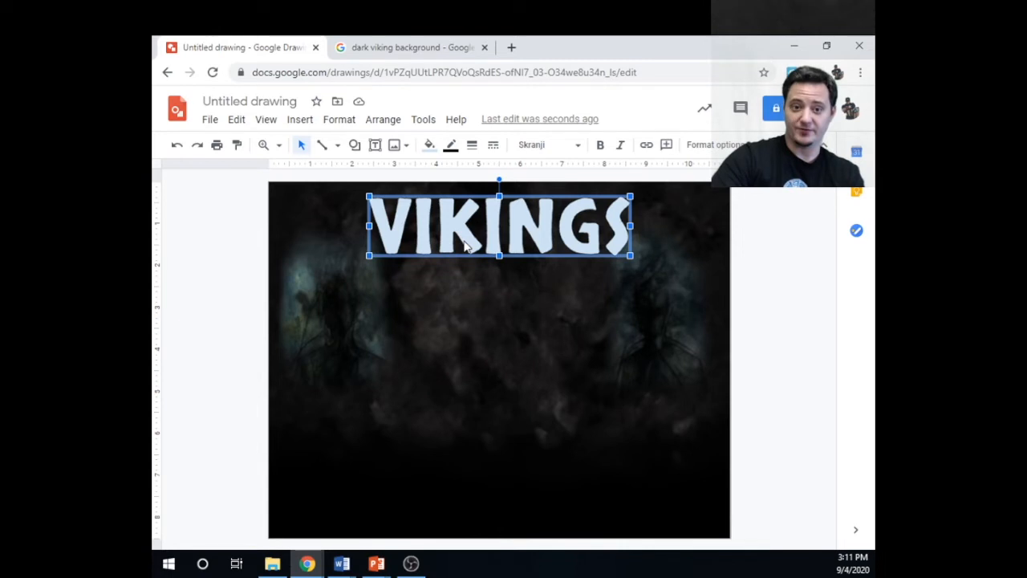
{"action": "left_click", "coordinate": [430, 145]}
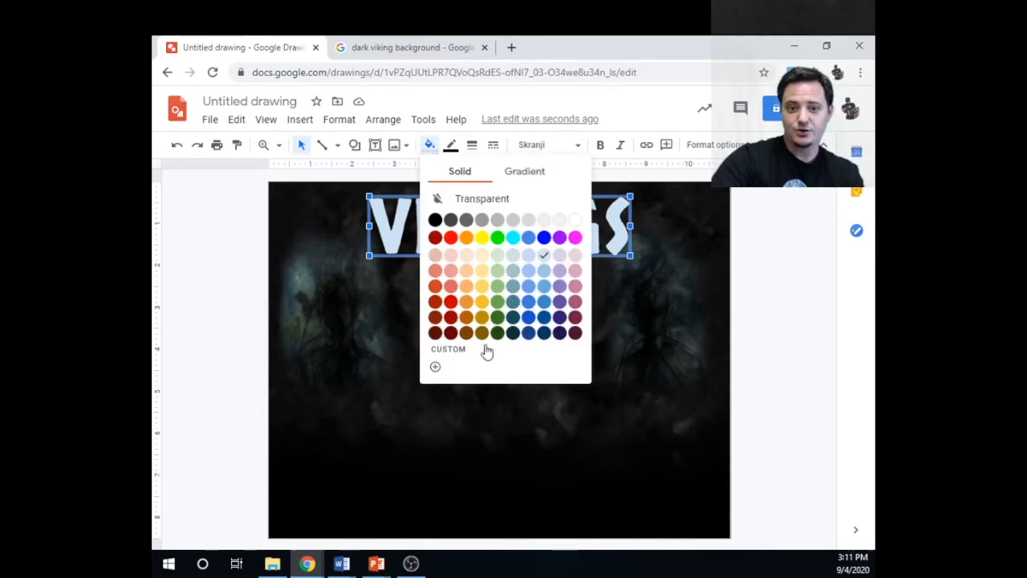
{"action": "left_click", "coordinate": [521, 177]}
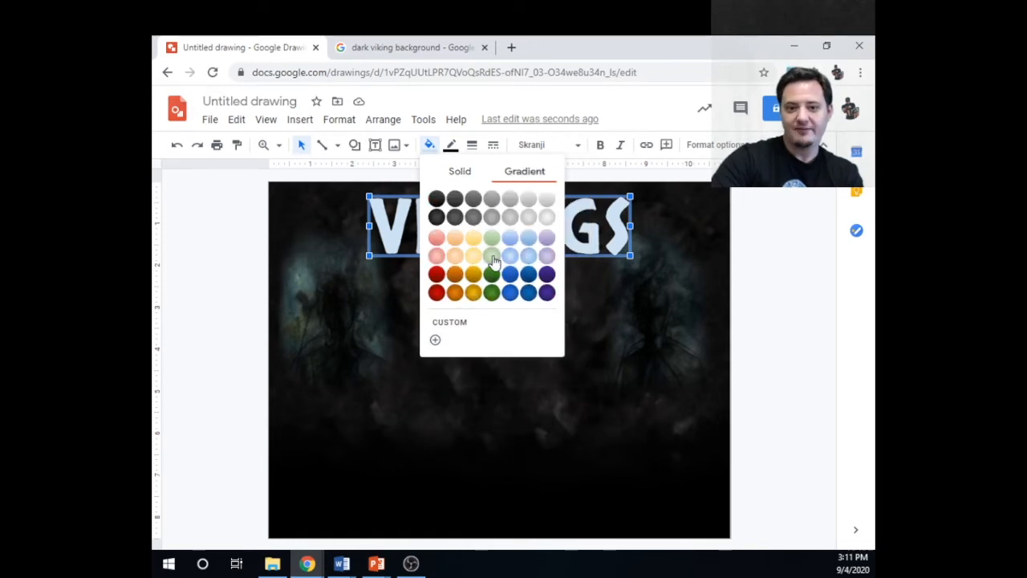
{"action": "left_click", "coordinate": [473, 293]}
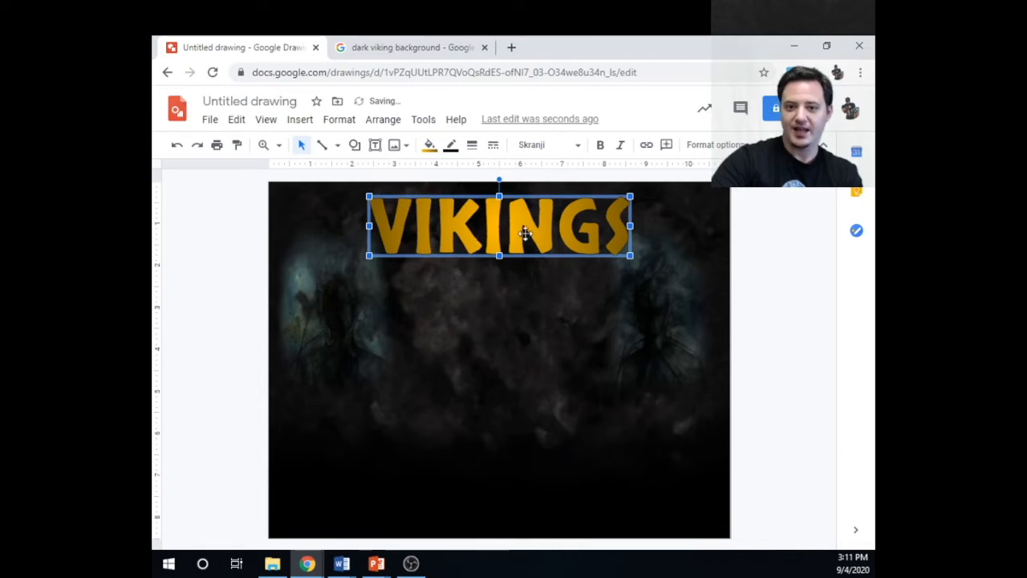
Try a solid dark yellow fill on the VIKINGS title and switch back to the dark yellow radial gradient
{"action": "left_click", "coordinate": [430, 145]}
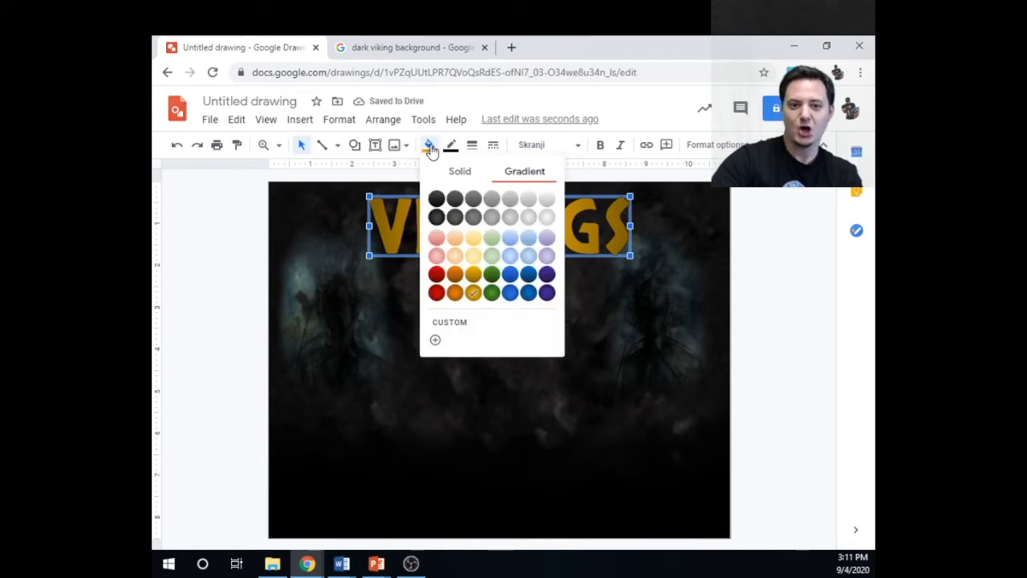
{"action": "left_click", "coordinate": [459, 173]}
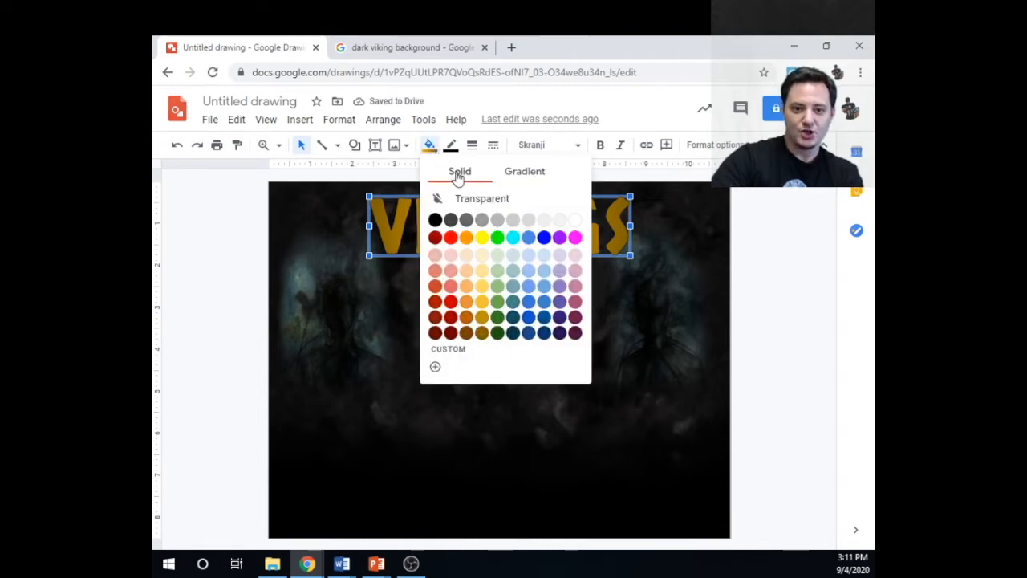
{"action": "left_click", "coordinate": [482, 317]}
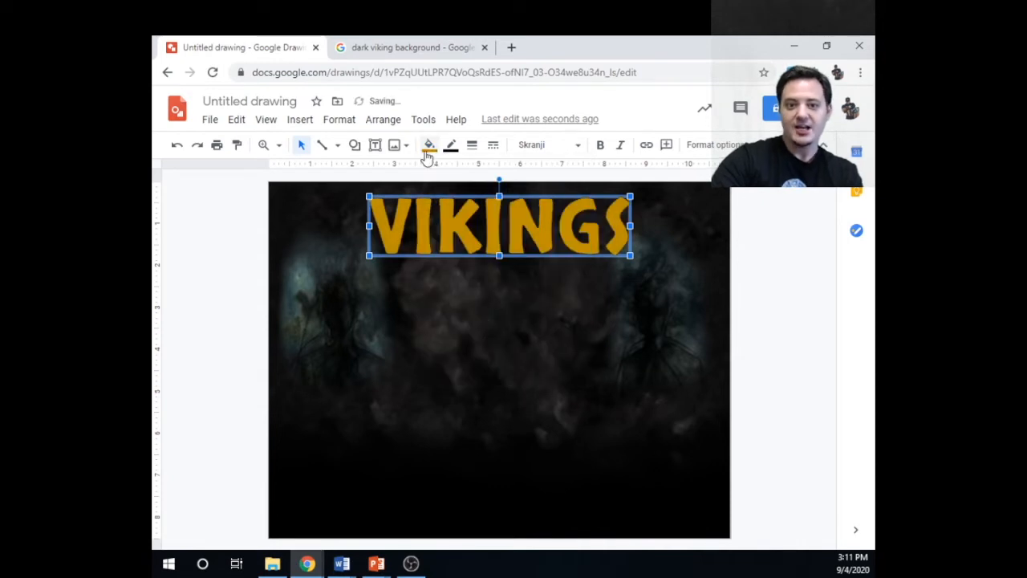
{"action": "left_click", "coordinate": [430, 147]}
{"action": "left_click", "coordinate": [522, 172]}
{"action": "left_click", "coordinate": [475, 293]}
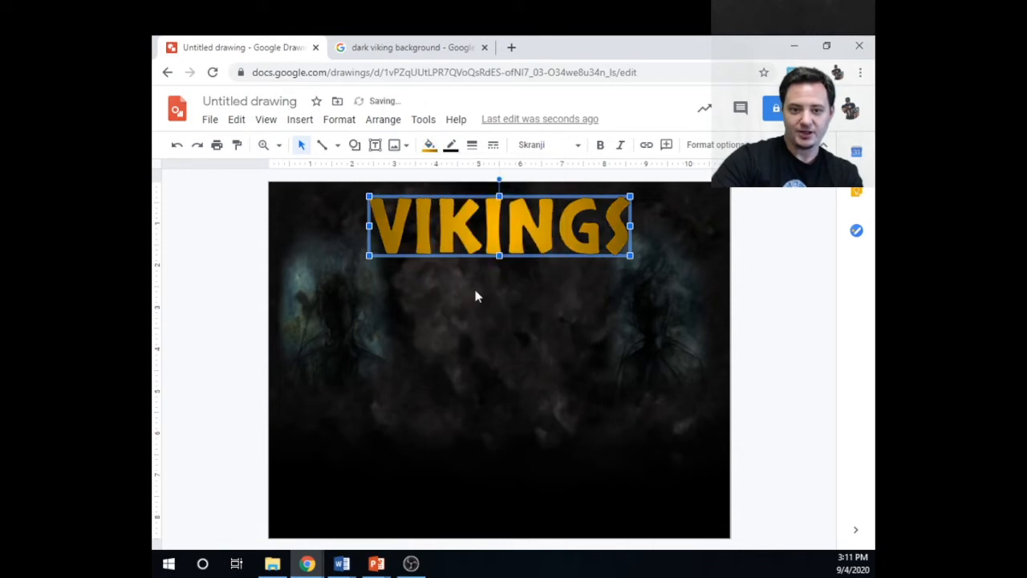
{"action": "left_click", "coordinate": [481, 321]}
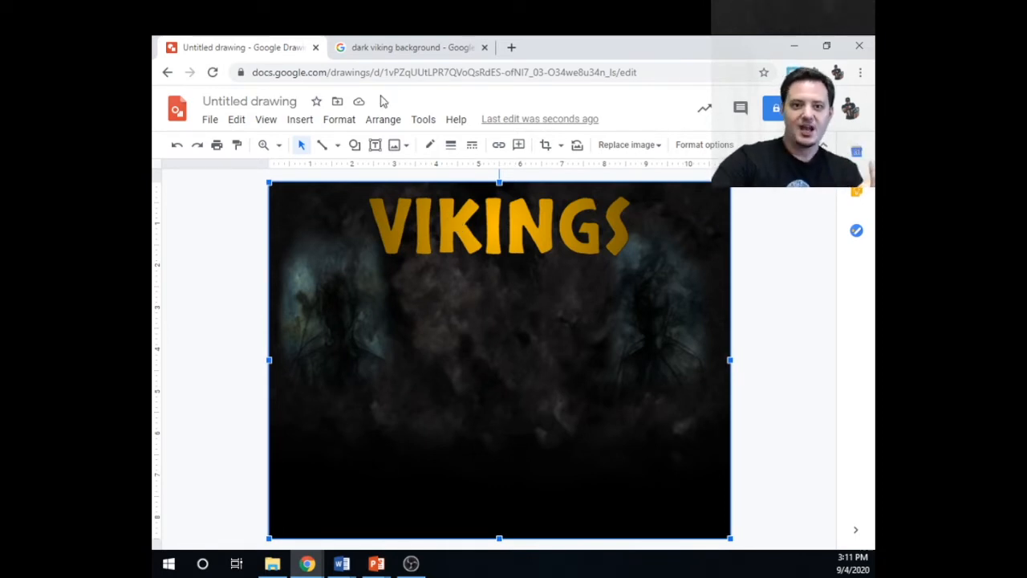
Switch to the Google Images browser tab and search for "viking warrior"
{"action": "left_click", "coordinate": [402, 50]}
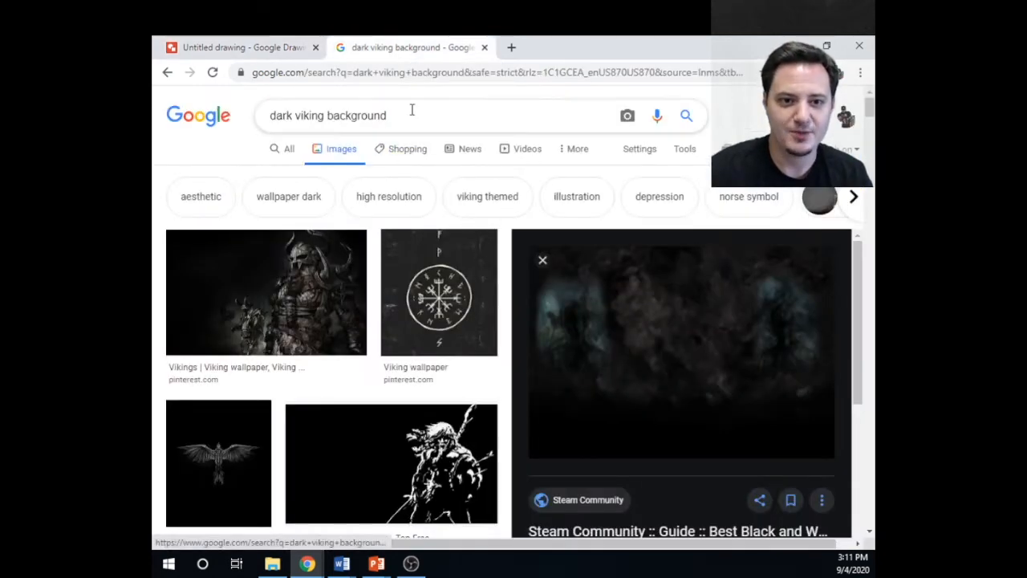
{"action": "left_click_drag", "start_coordinate": [411, 111], "coordinate": [273, 116]}
{"action": "key", "text": "BackSpace"}
{"action": "key", "text": "BackSpace"}
{"action": "type", "text": "v"}
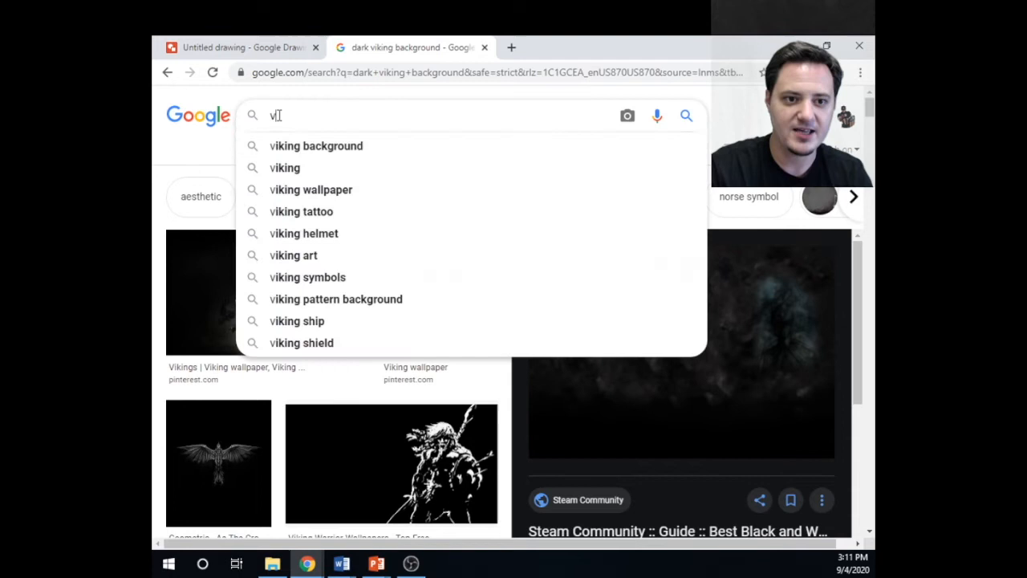
{"action": "type", "text": "iking warrior"}
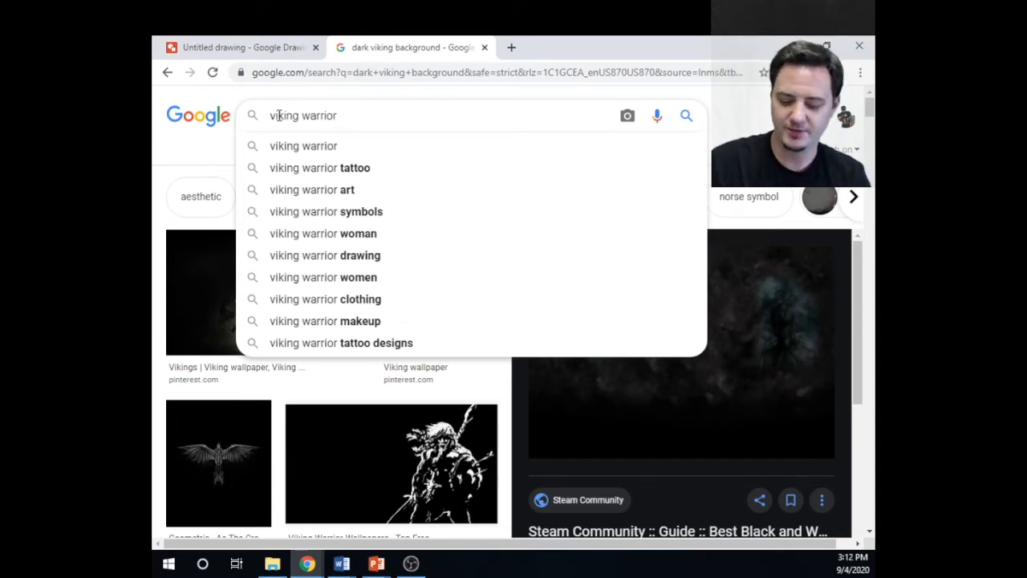
{"action": "key", "text": "Return"}
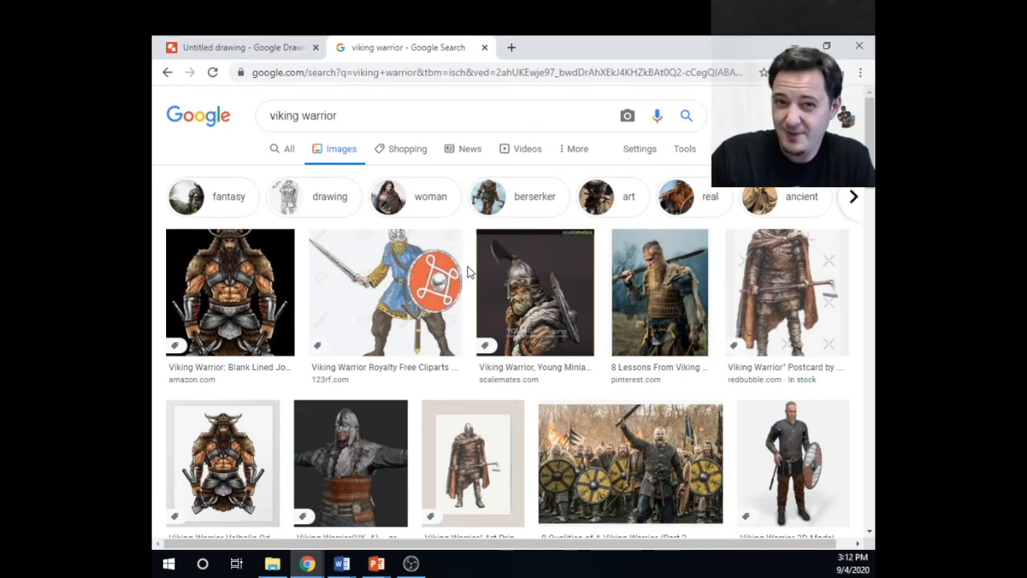
Filter the viking warrior image results to transparent images by colour
{"action": "left_click", "coordinate": [683, 152]}
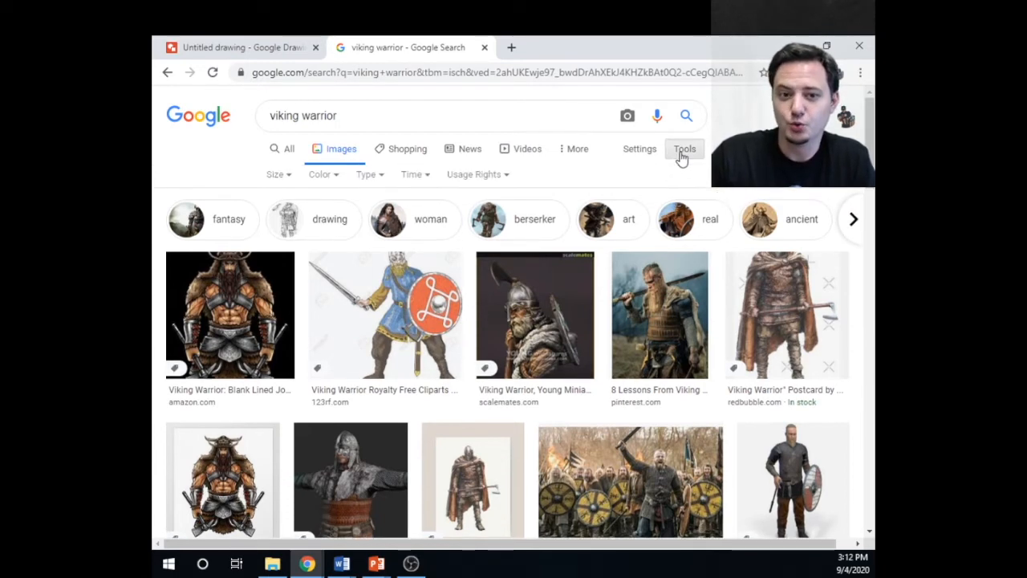
{"action": "left_click", "coordinate": [326, 179]}
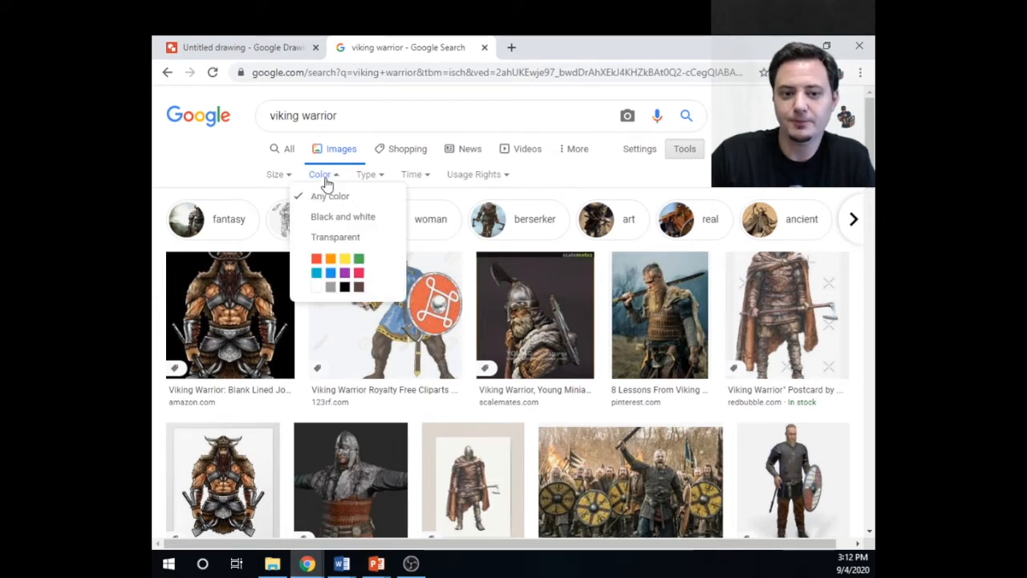
{"action": "left_click", "coordinate": [336, 237]}
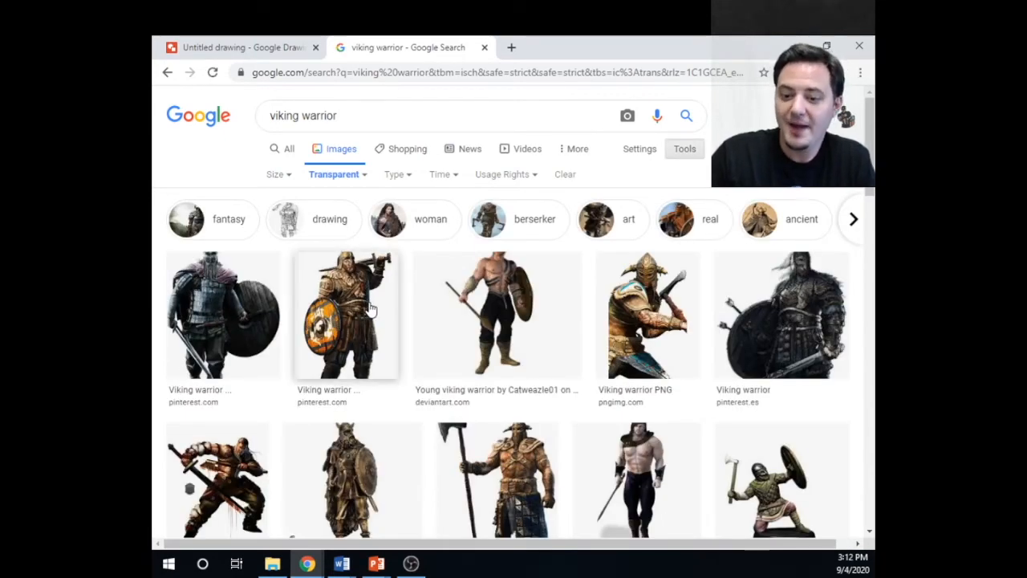
{"action": "scroll", "coordinate": [371, 309], "scroll_direction": "down", "scroll_amount": 3}
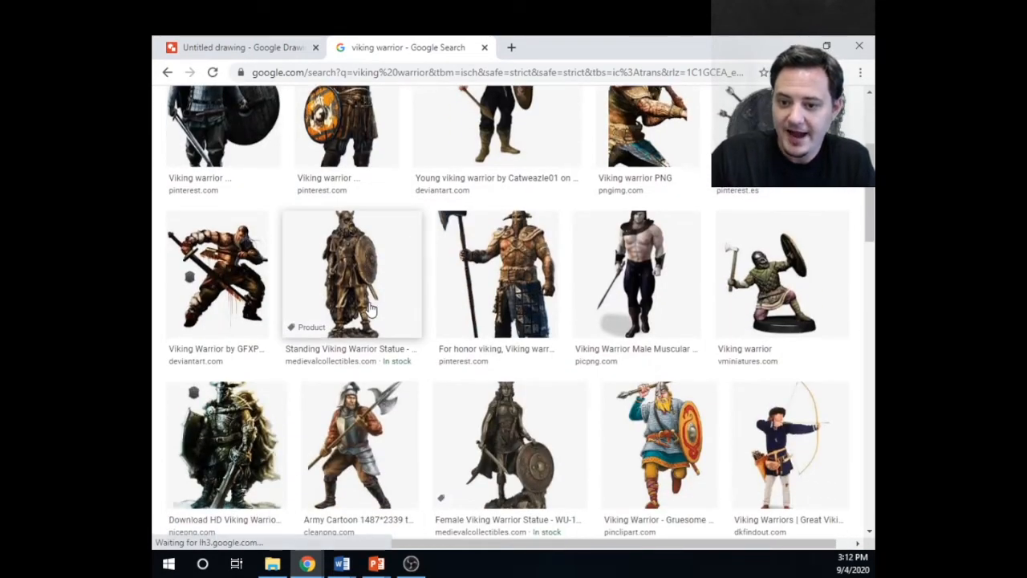
{"action": "left_click", "coordinate": [789, 305]}
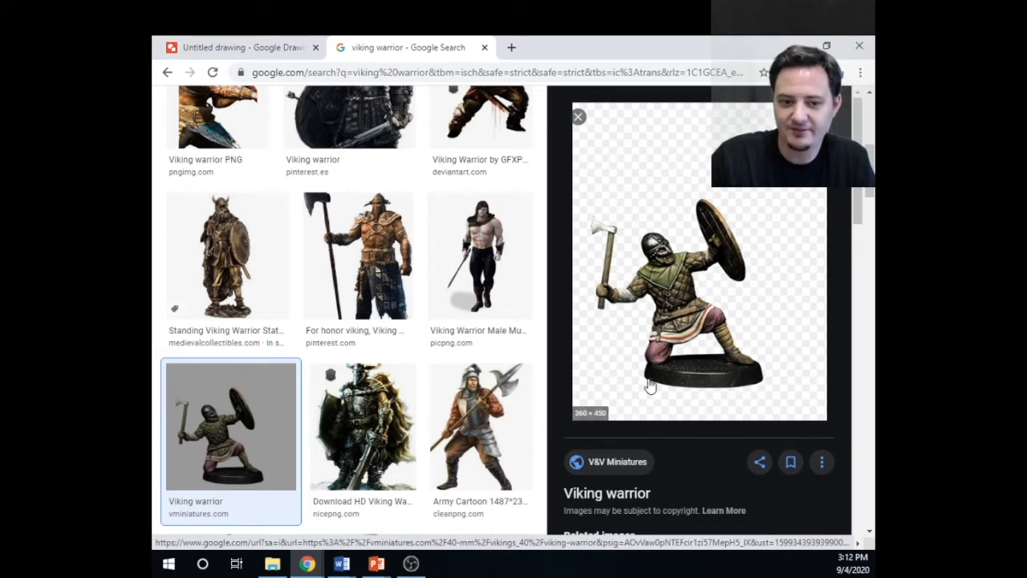
{"action": "left_click", "coordinate": [576, 120]}
Find the cloaked, grey-bearded viking clipart holding an axe in the image results and insert it into the Google Drawings page
{"action": "scroll", "coordinate": [481, 301], "scroll_direction": "down", "scroll_amount": 6}
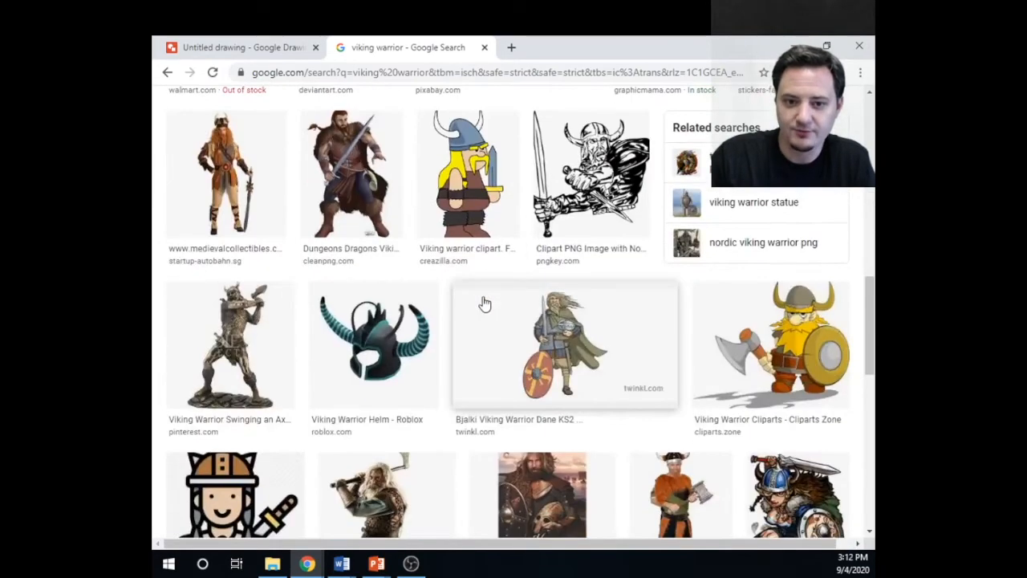
{"action": "scroll", "coordinate": [484, 303], "scroll_direction": "down", "scroll_amount": 9}
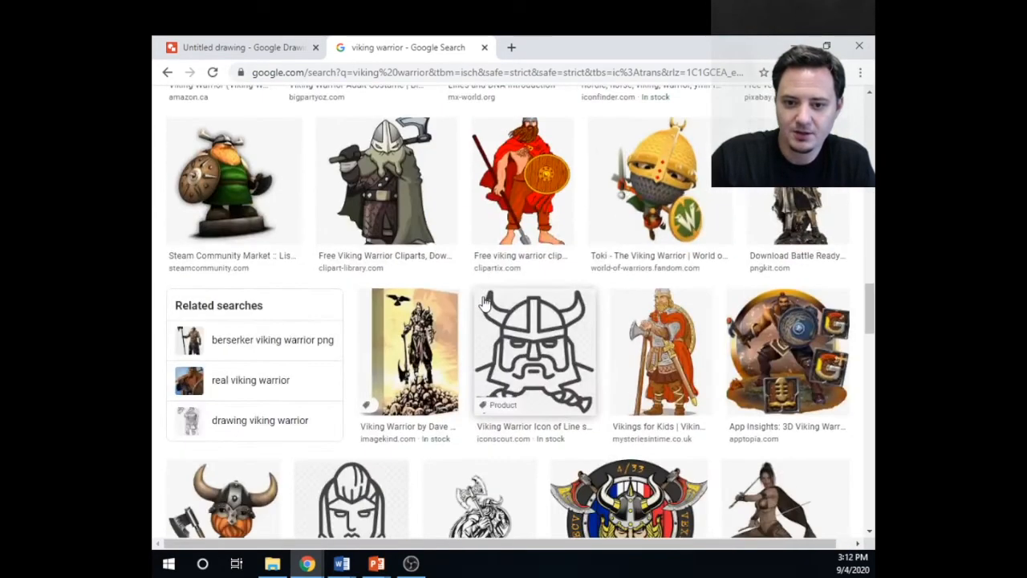
{"action": "scroll", "coordinate": [481, 301], "scroll_direction": "up", "scroll_amount": 2}
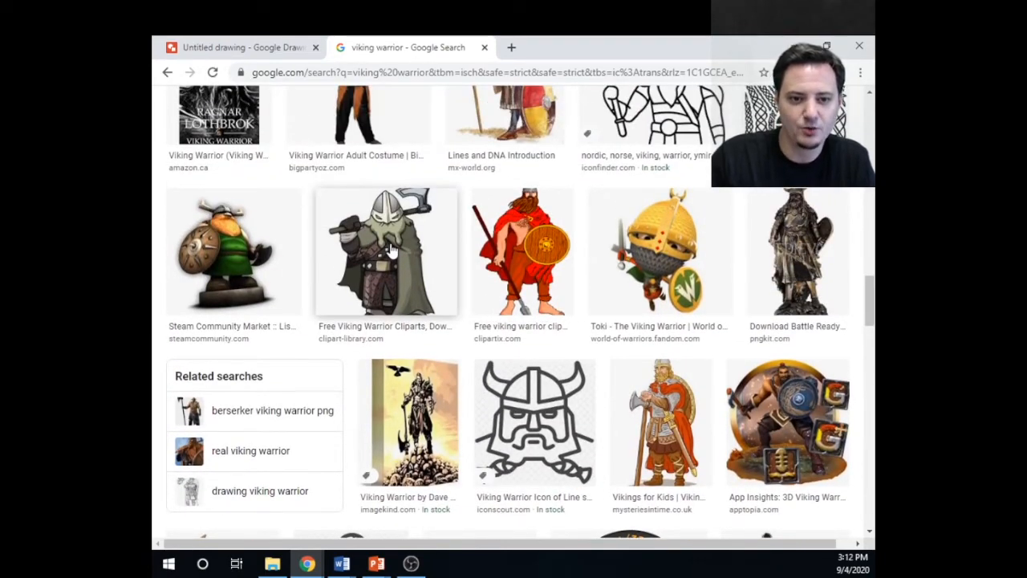
{"action": "left_click", "coordinate": [391, 251]}
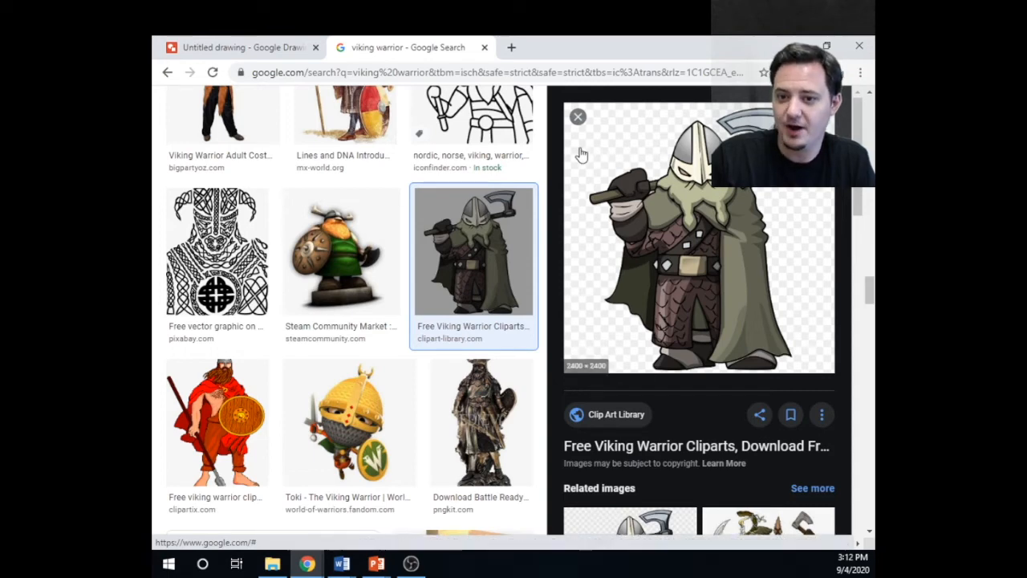
{"action": "mouse_move", "coordinate": [715, 249]}
{"action": "left_mouse_down"}
{"action": "mouse_move", "coordinate": [241, 51]}
{"action": "mouse_move", "coordinate": [285, 131]}
{"action": "mouse_move", "coordinate": [378, 365]}
{"action": "left_mouse_up"}
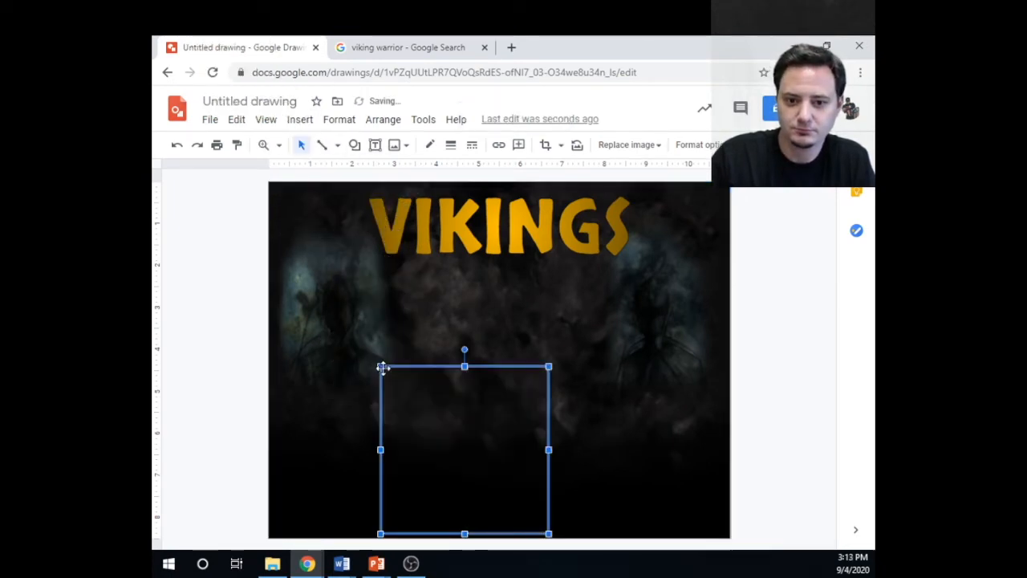
Enlarge the cloaked viking and place it on the left side of the page, its axe overlapping the VIKINGS title
{"action": "left_click_drag", "start_coordinate": [463, 440], "coordinate": [410, 359]}
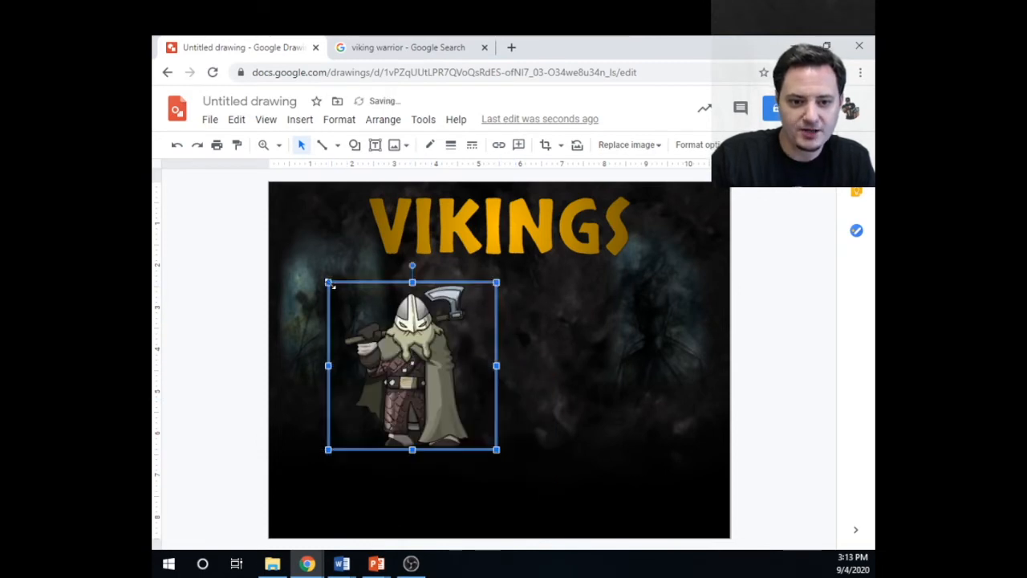
{"action": "mouse_move", "coordinate": [328, 283]}
{"action": "left_mouse_down"}
{"action": "mouse_move", "coordinate": [307, 262]}
{"action": "mouse_move", "coordinate": [341, 296]}
{"action": "left_mouse_up"}
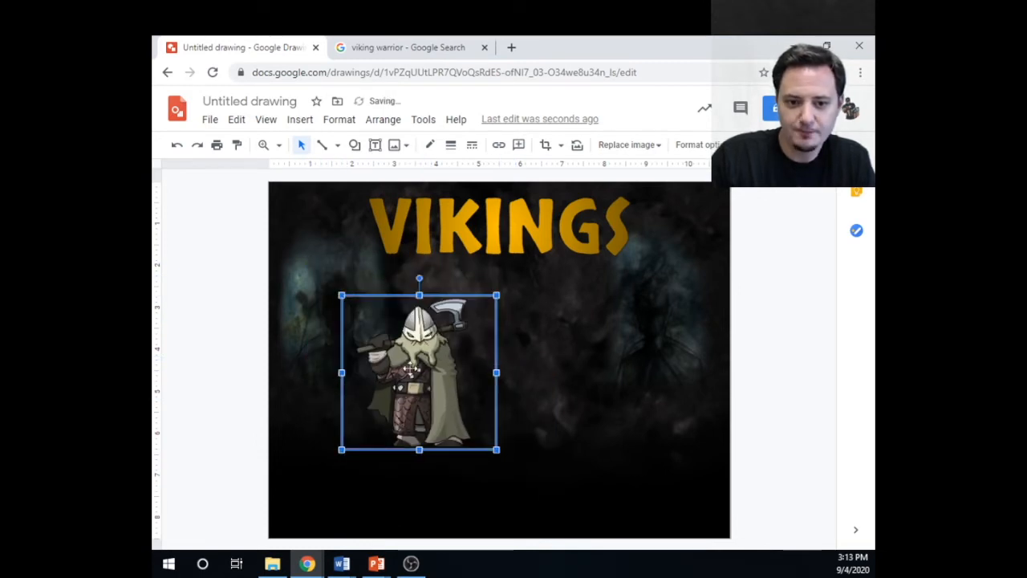
{"action": "left_click_drag", "start_coordinate": [427, 371], "coordinate": [413, 303]}
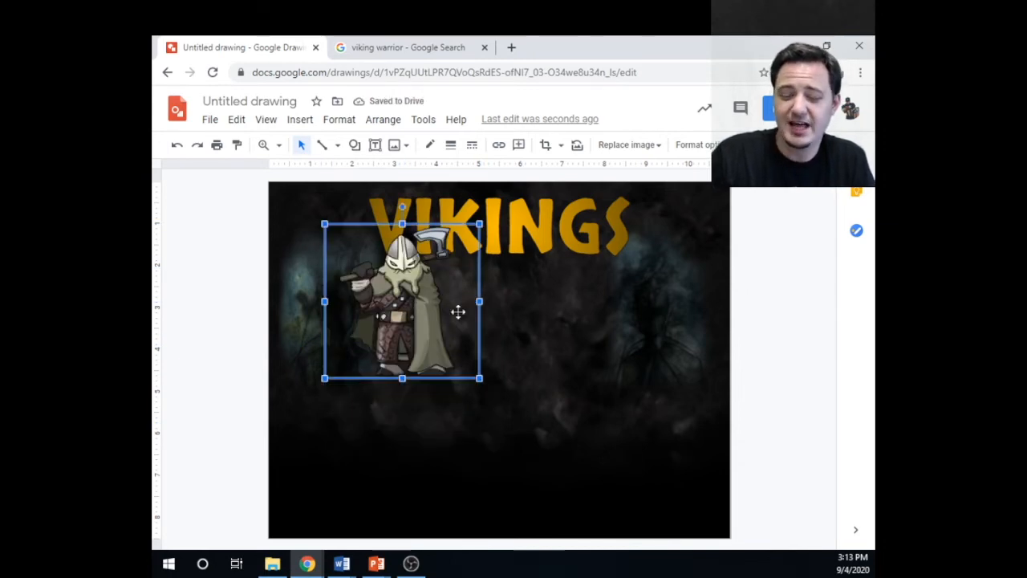
{"action": "left_click_drag", "start_coordinate": [401, 323], "coordinate": [363, 337]}
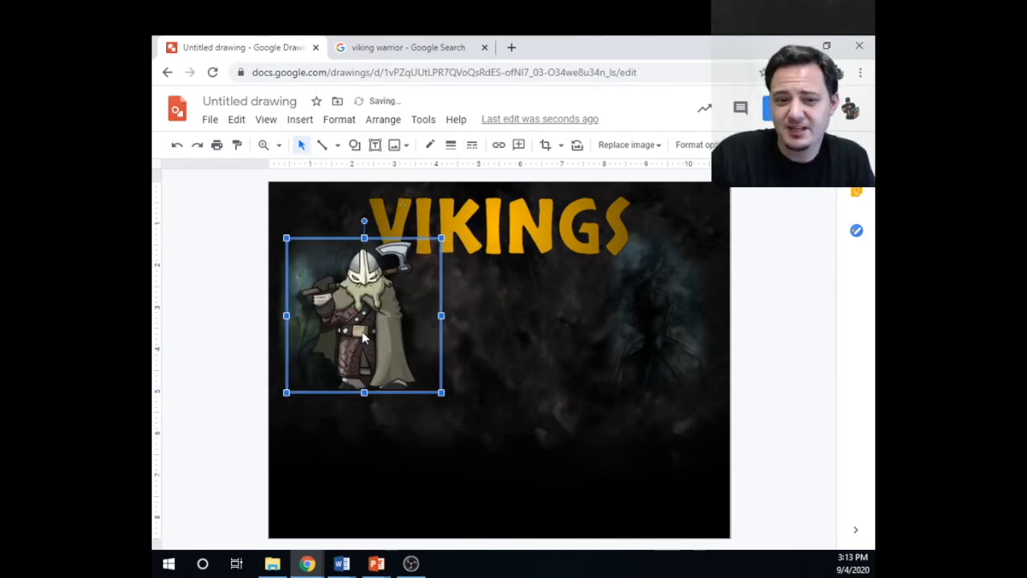
{"action": "left_click_drag", "start_coordinate": [440, 394], "coordinate": [514, 463]}
{"action": "left_click_drag", "start_coordinate": [431, 413], "coordinate": [393, 397]}
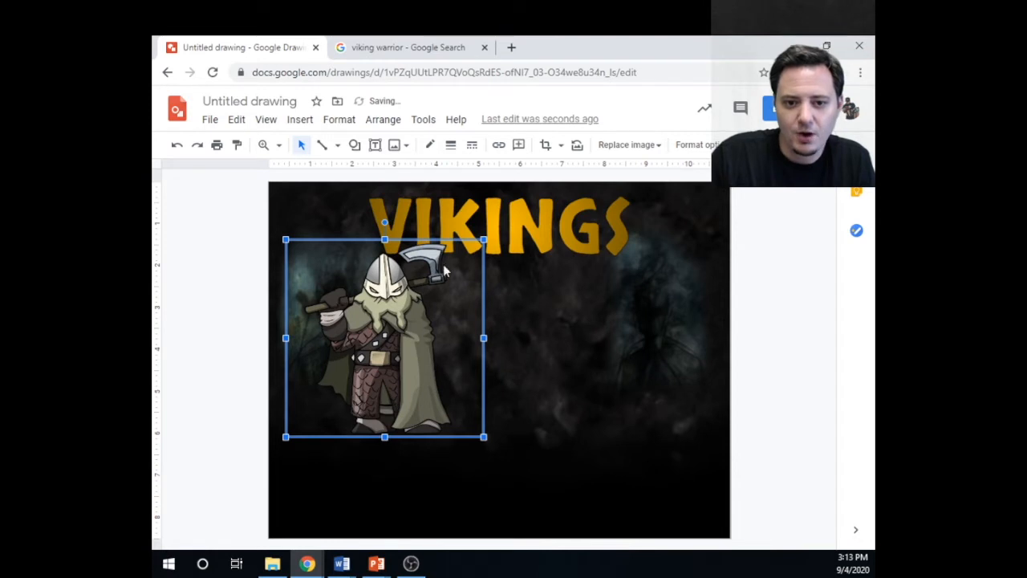
Bring the VIKINGS title to the front so it overlaps the warrior's axe
{"action": "left_click", "coordinate": [523, 225]}
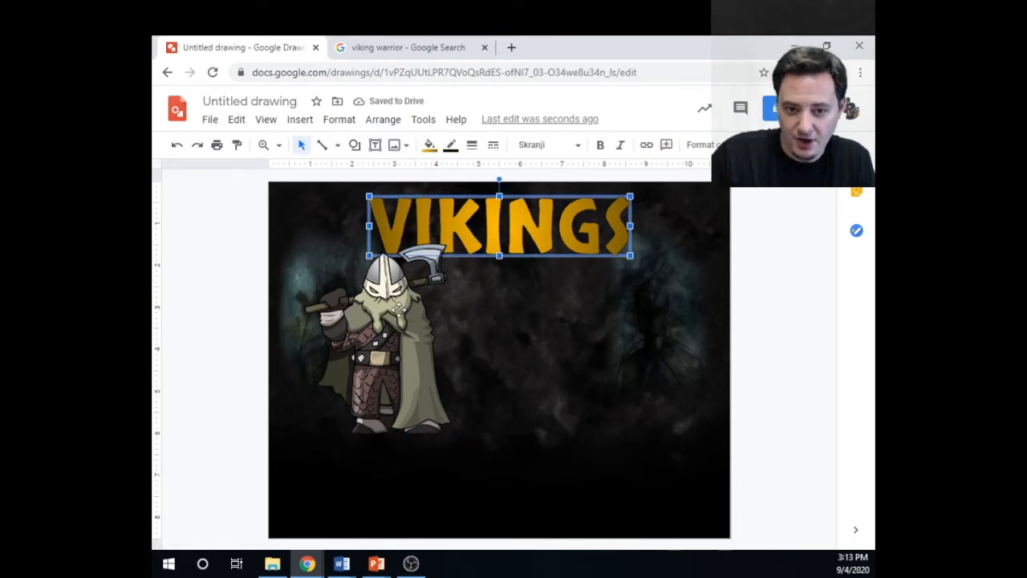
{"action": "left_click", "coordinate": [368, 320]}
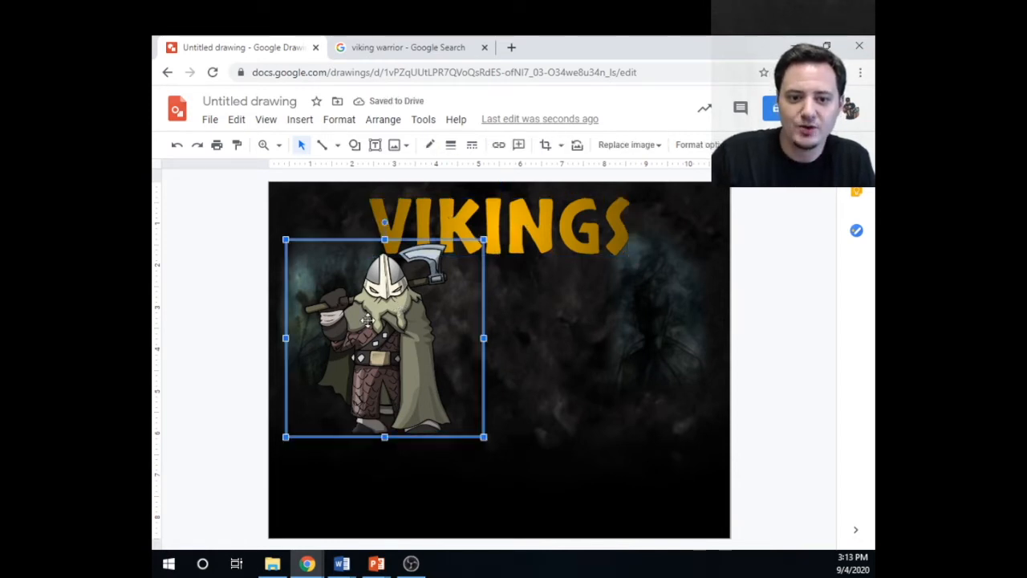
{"action": "left_click", "coordinate": [454, 219]}
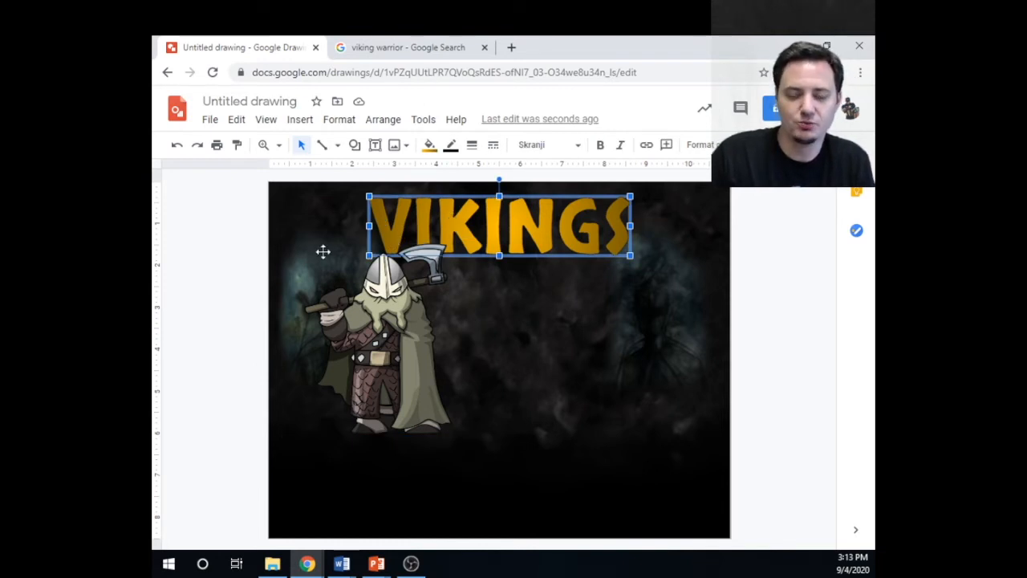
{"action": "right_click", "coordinate": [495, 225]}
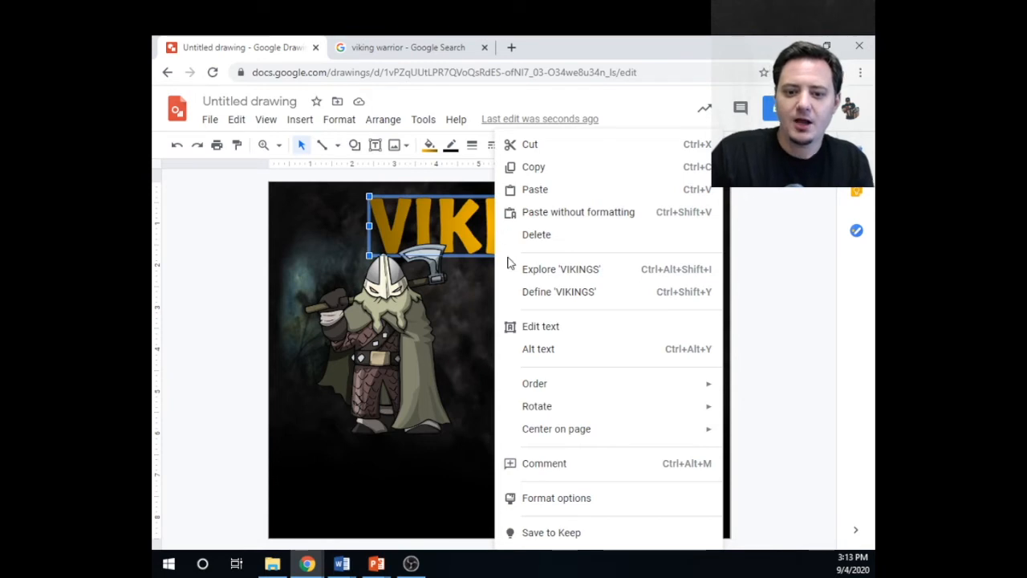
{"action": "mouse_move", "coordinate": [551, 385]}
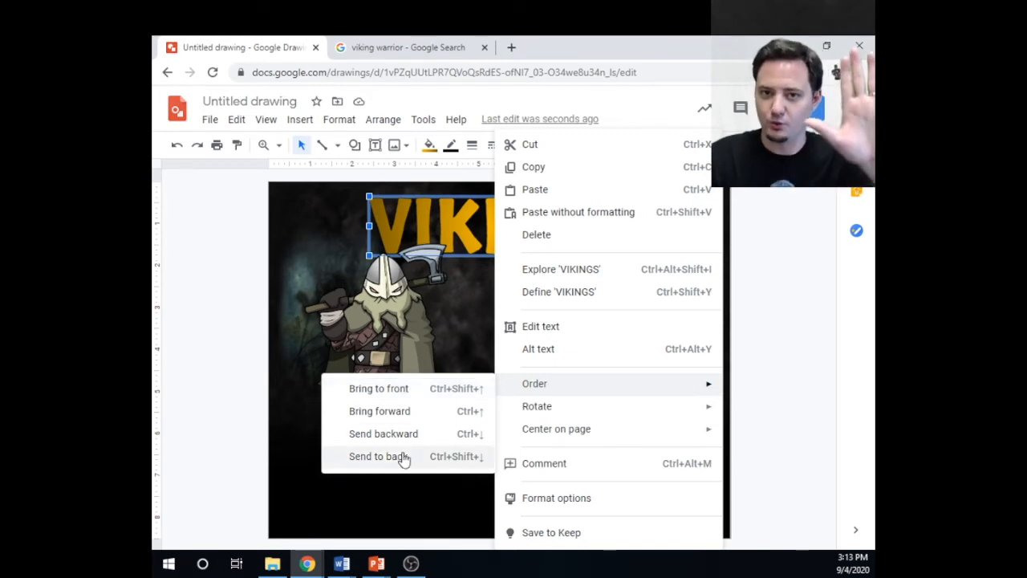
{"action": "left_click", "coordinate": [395, 389]}
{"action": "left_click", "coordinate": [553, 399]}
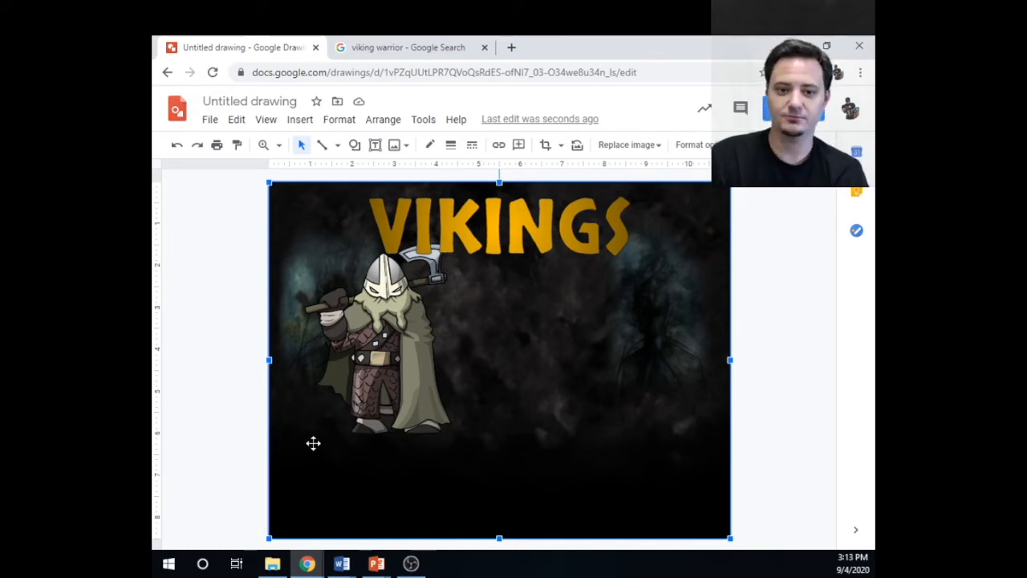
Insert the red-bearded viking cartoon in a green tunic from the Google Images results and place it on the page's right side
{"action": "left_click", "coordinate": [404, 50]}
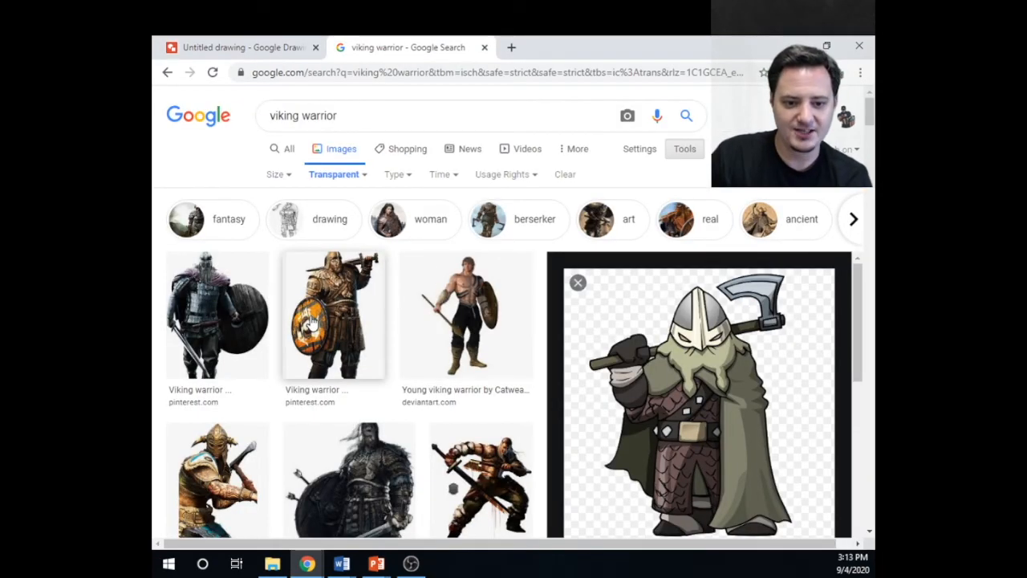
{"action": "scroll", "coordinate": [312, 321], "scroll_direction": "down", "scroll_amount": 3}
{"action": "scroll", "coordinate": [312, 321], "scroll_direction": "down", "scroll_amount": 2}
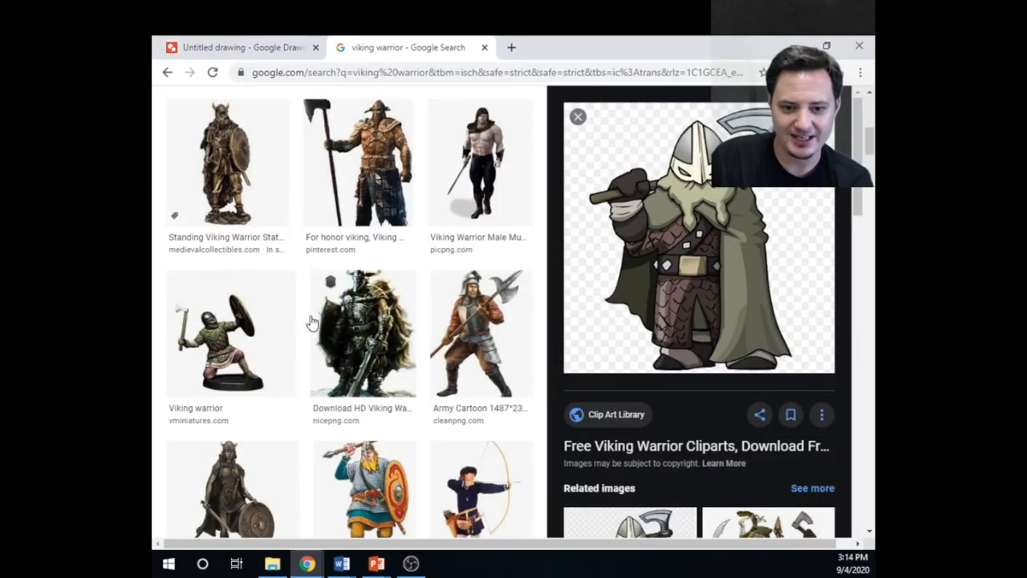
{"action": "left_click", "coordinate": [577, 117]}
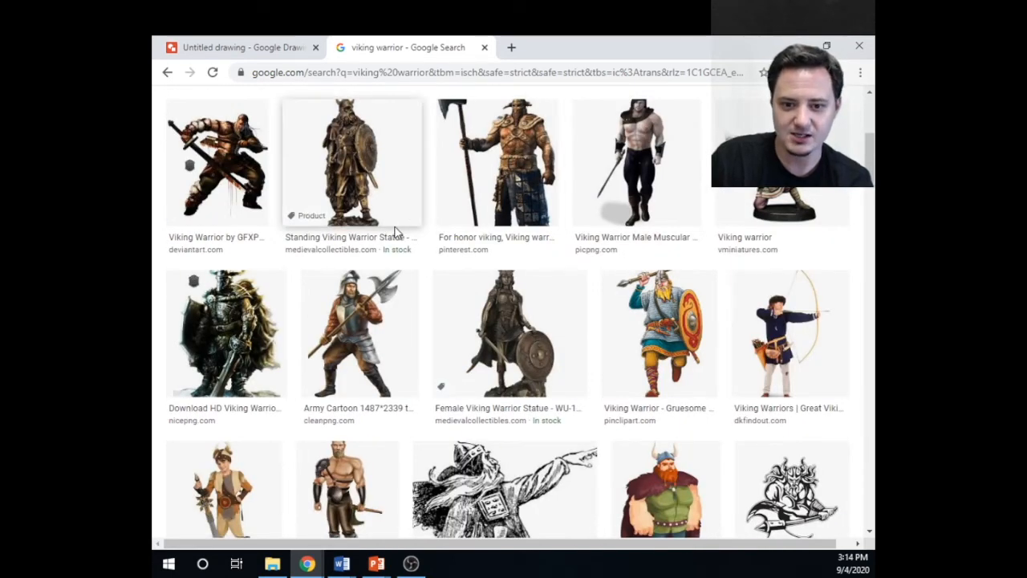
{"action": "scroll", "coordinate": [394, 232], "scroll_direction": "down", "scroll_amount": 3}
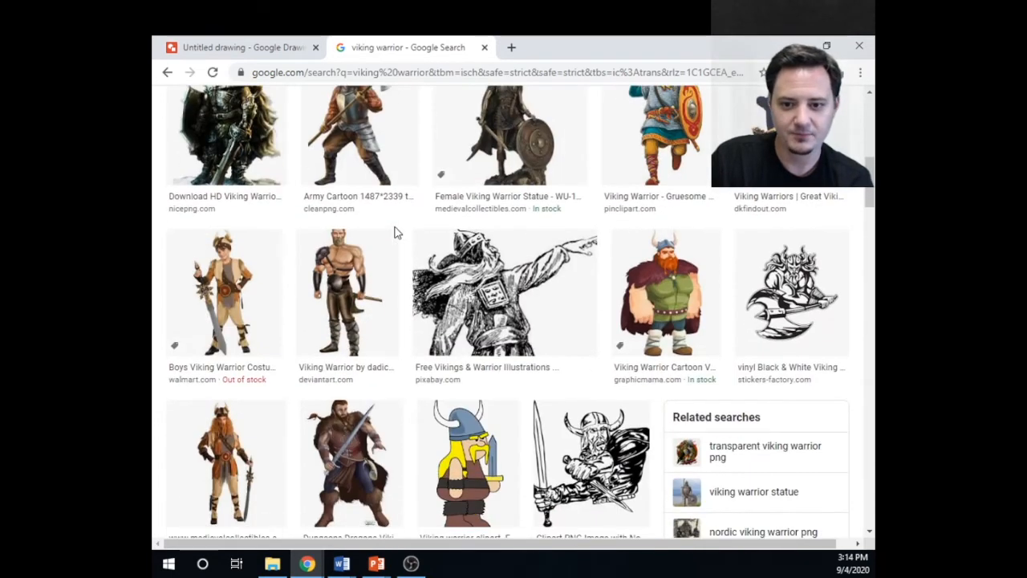
{"action": "left_click", "coordinate": [664, 281]}
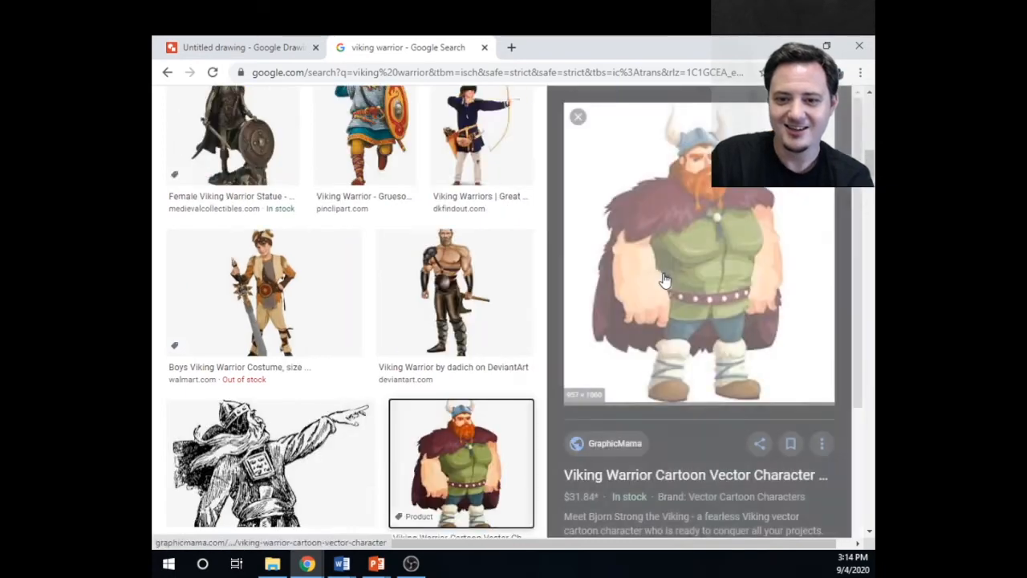
{"action": "mouse_move", "coordinate": [711, 262]}
{"action": "left_mouse_down"}
{"action": "mouse_move", "coordinate": [718, 255]}
{"action": "mouse_move", "coordinate": [259, 40]}
{"action": "mouse_move", "coordinate": [465, 251]}
{"action": "mouse_move", "coordinate": [587, 344]}
{"action": "left_mouse_up"}
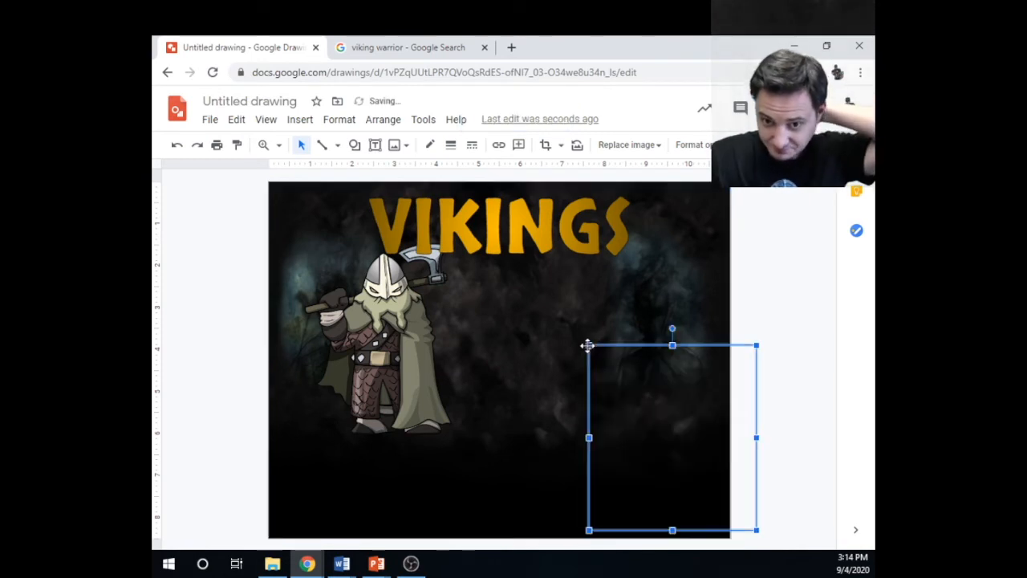
{"action": "left_click_drag", "start_coordinate": [644, 403], "coordinate": [618, 334]}
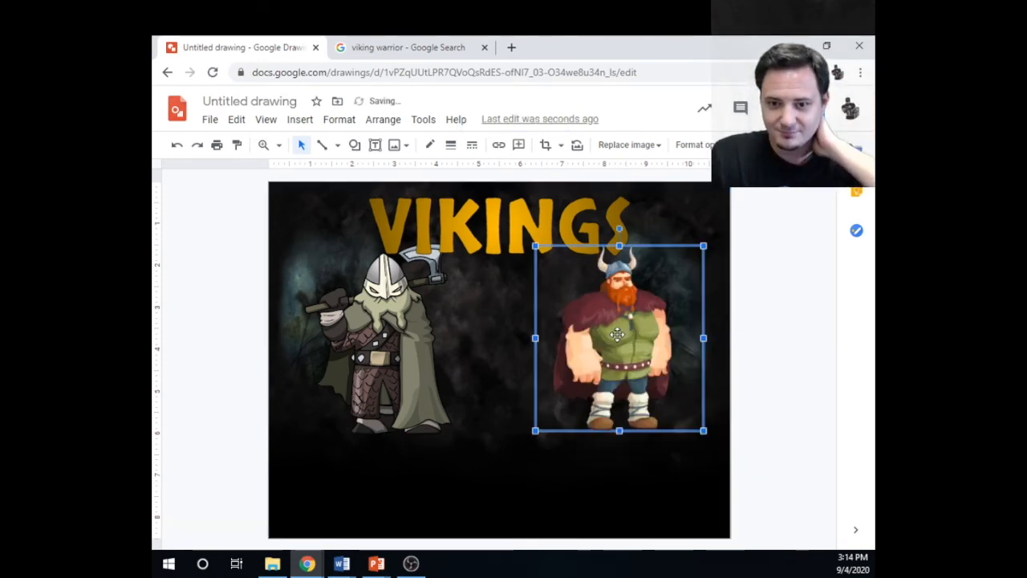
{"action": "left_click", "coordinate": [617, 461]}
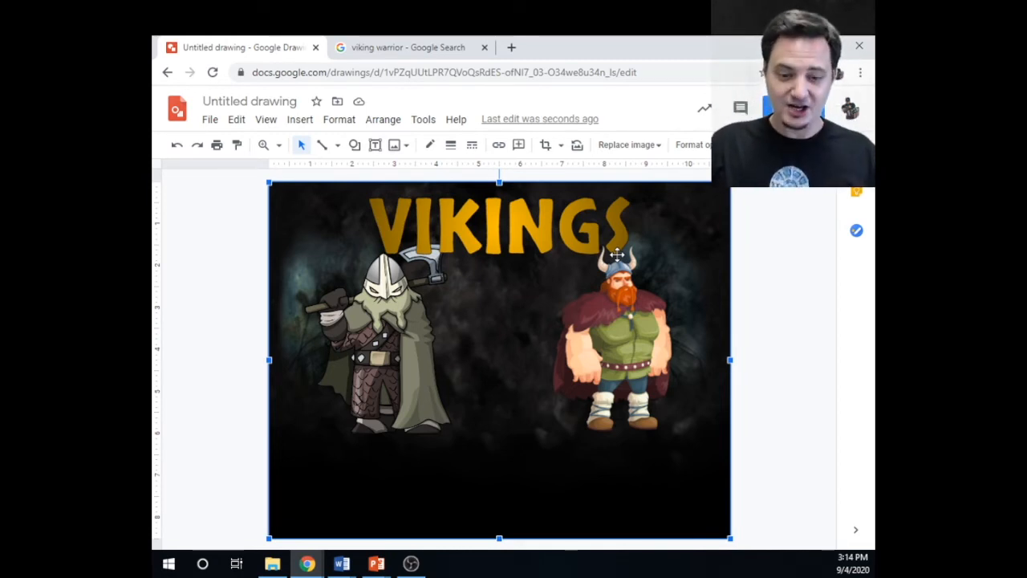
Add a text box between the two vikings reading "What did they actually look like?"
{"action": "left_click", "coordinate": [299, 119]}
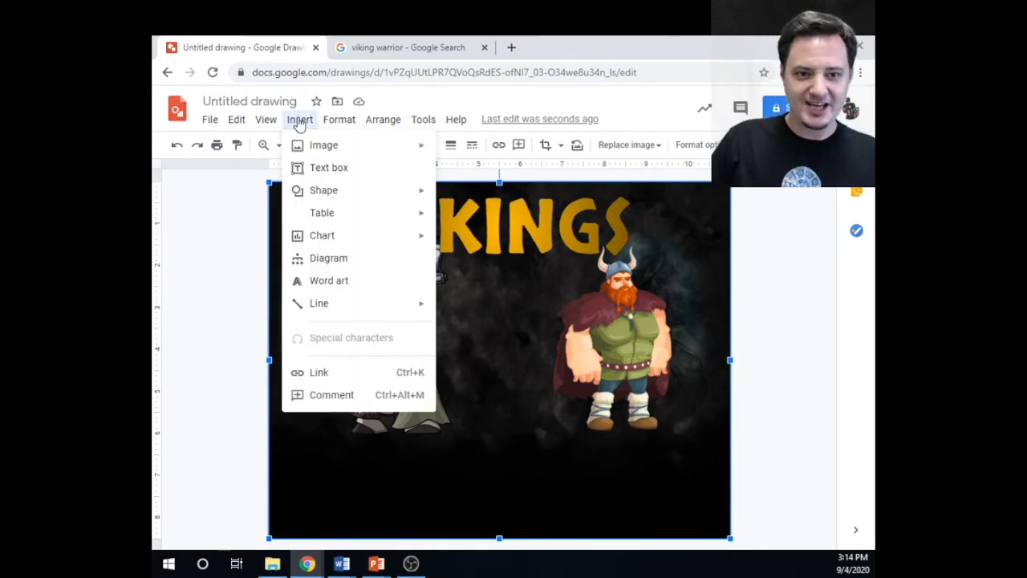
{"action": "left_click", "coordinate": [331, 169]}
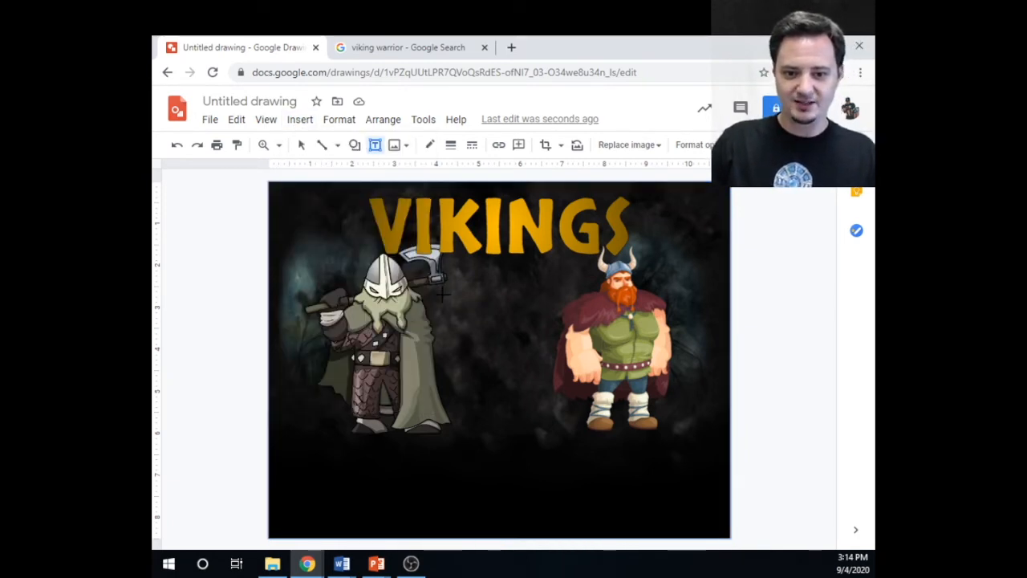
{"action": "left_click_drag", "start_coordinate": [442, 295], "coordinate": [555, 409]}
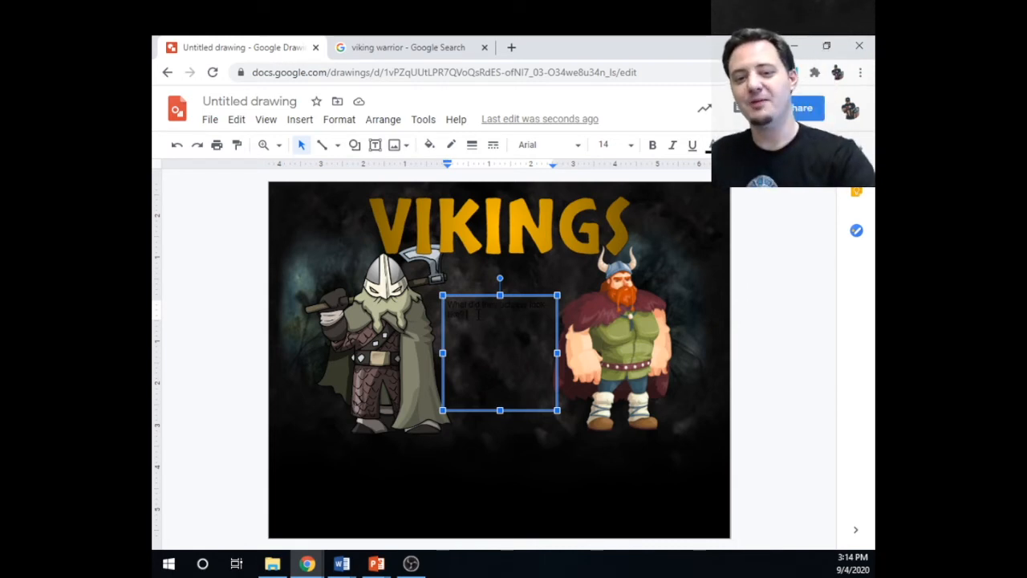
Colour the question text between the vikings white and set its font size to 24
{"action": "key", "text": "ctrl+a"}
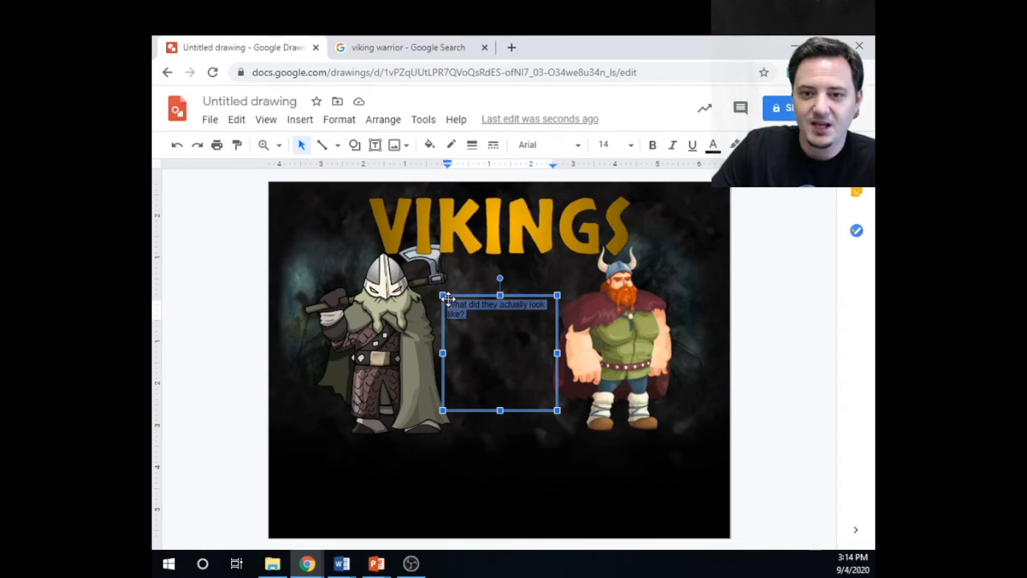
{"action": "left_click", "coordinate": [713, 148]}
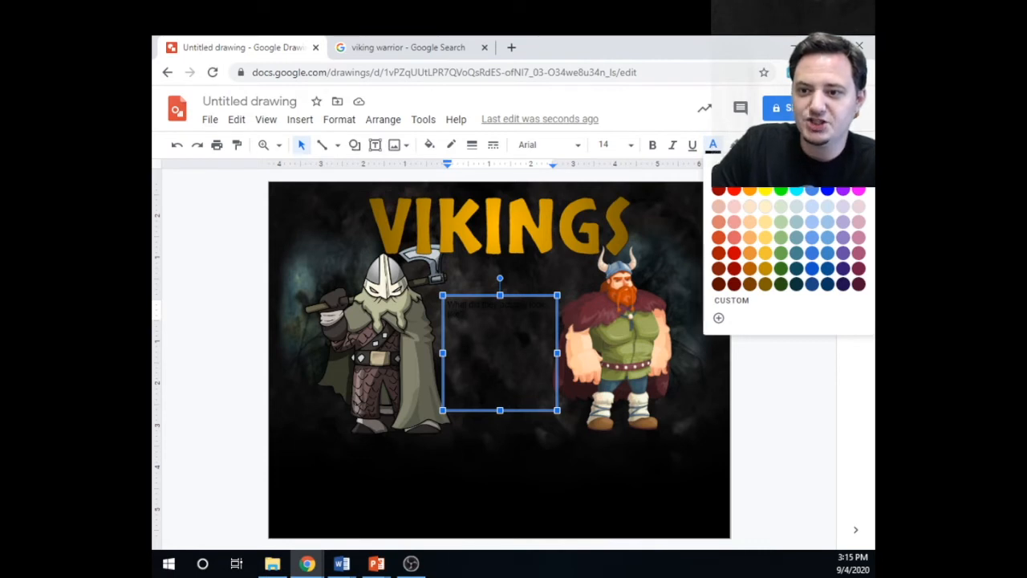
{"action": "left_click", "coordinate": [859, 175]}
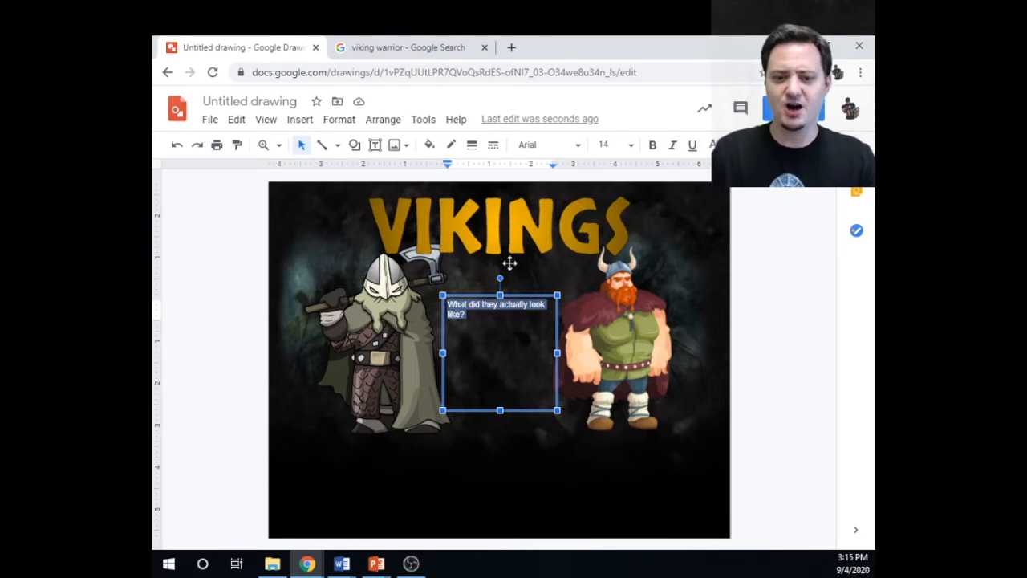
{"action": "left_click", "coordinate": [634, 147]}
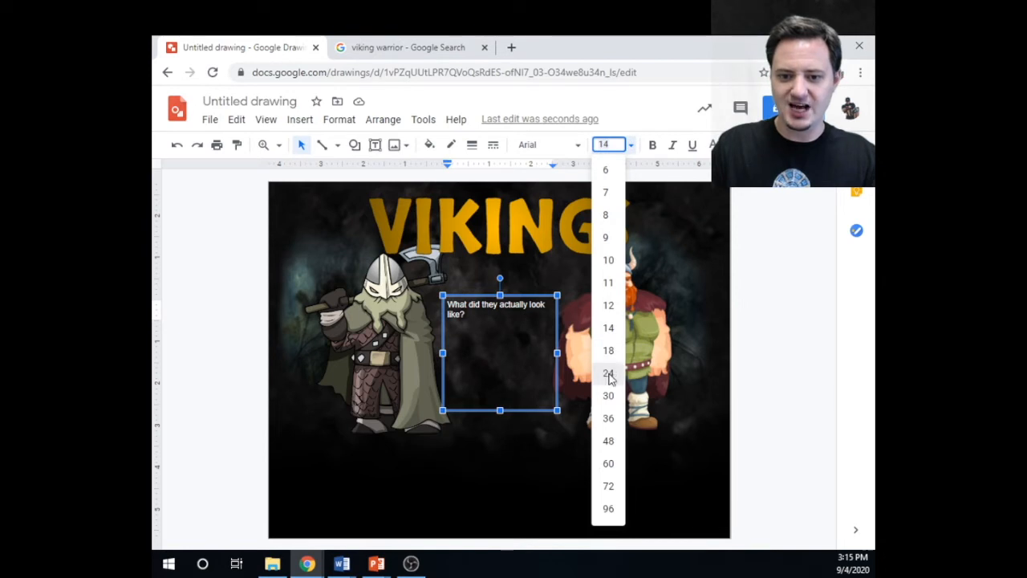
{"action": "left_click", "coordinate": [610, 372]}
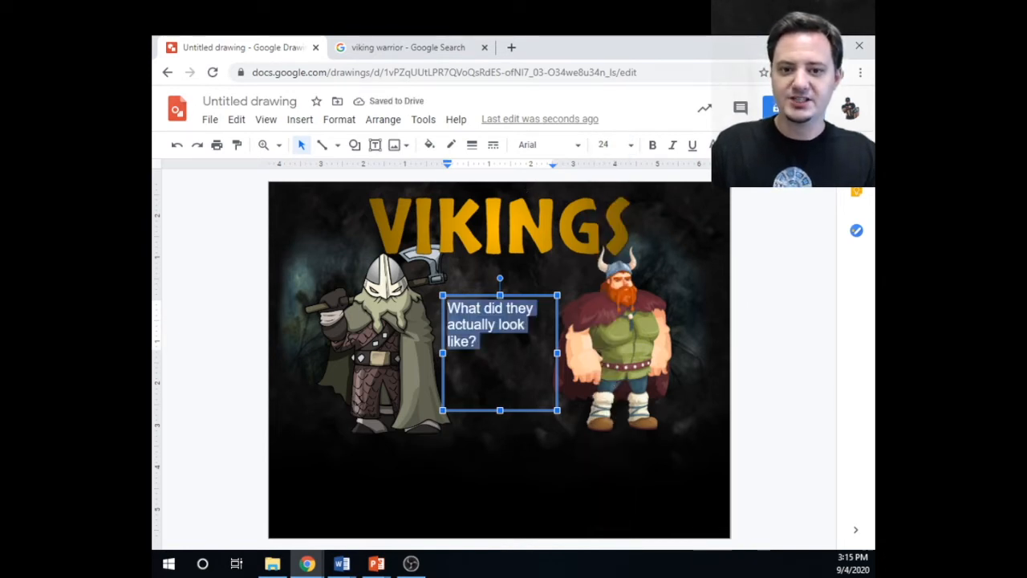
Open the alignment options for the question text
{"action": "left_click", "coordinate": [755, 146]}
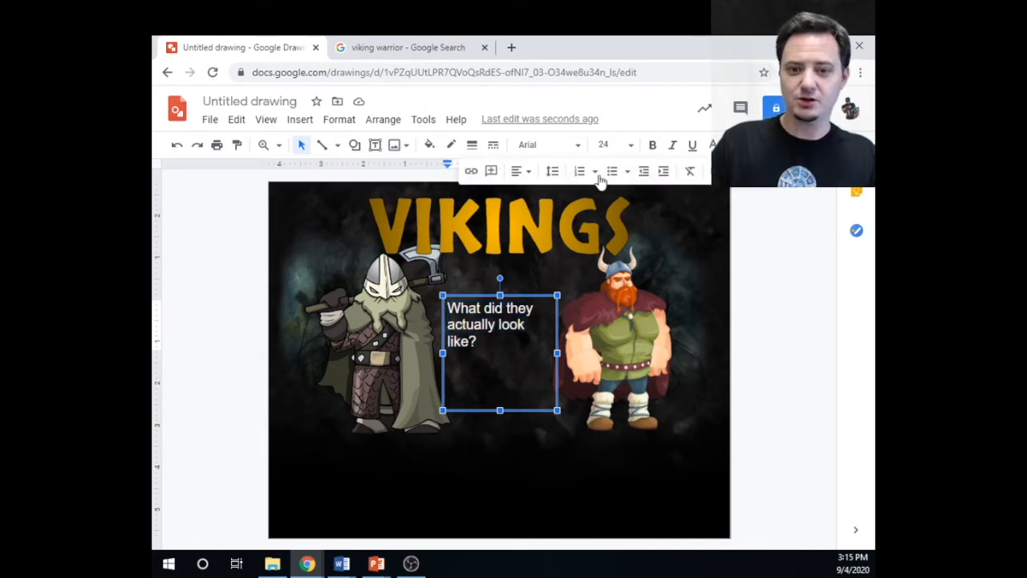
{"action": "left_click", "coordinate": [521, 172]}
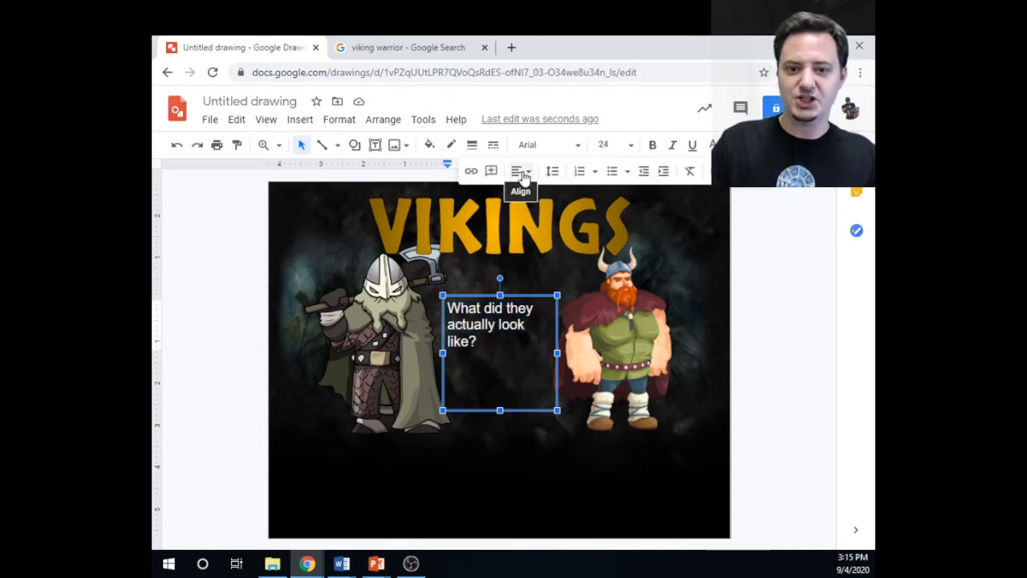